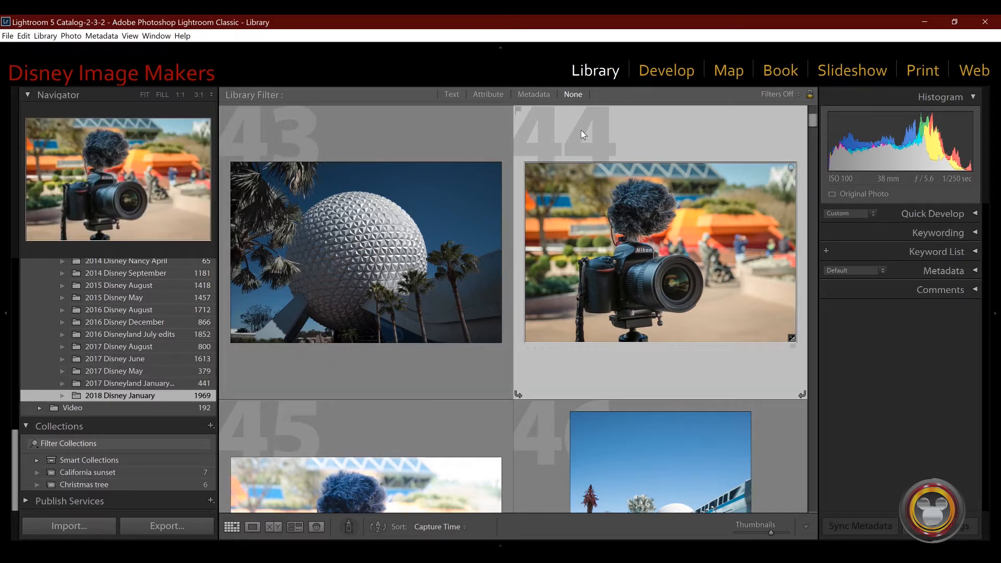
# Open the selected camera photo for developing, leave the before/after comparison, and reset all its adjustments
pyautogui.click(665, 73)
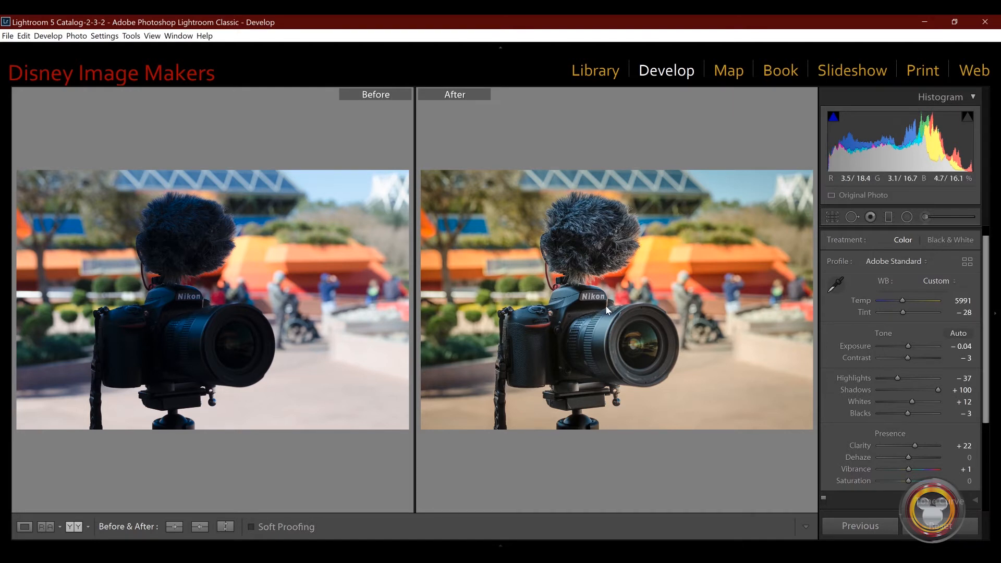
pyautogui.press('y')
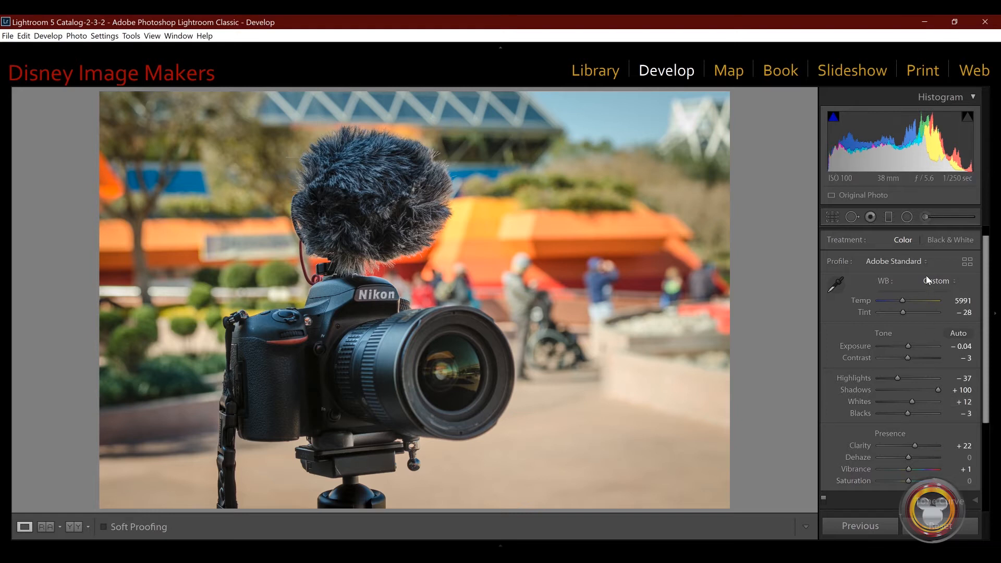
pyautogui.click(936, 527)
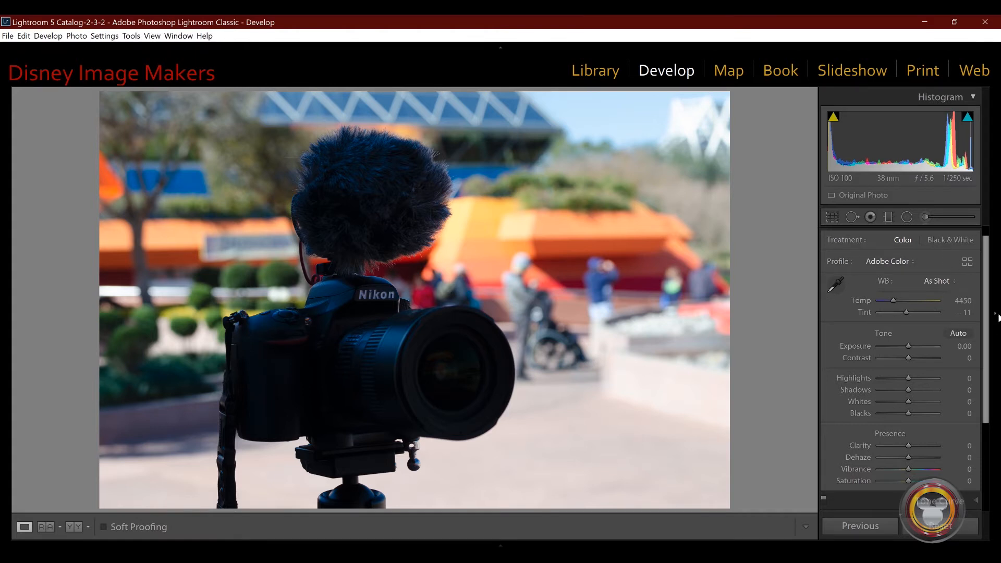
# Collapse the Basic section and look through the Calibration and Effects settings
pyautogui.scroll(1, 986, 302)
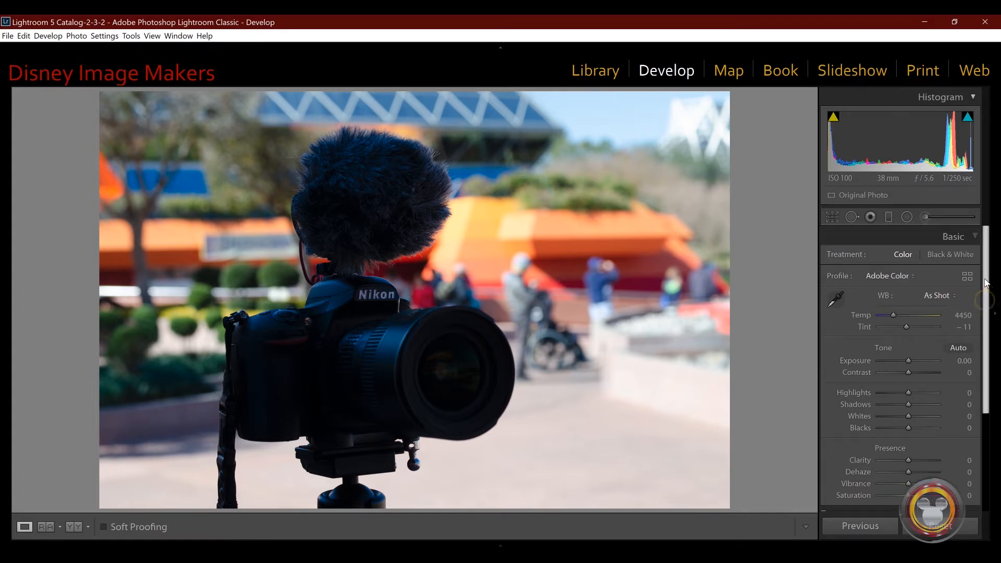
pyautogui.click(973, 236)
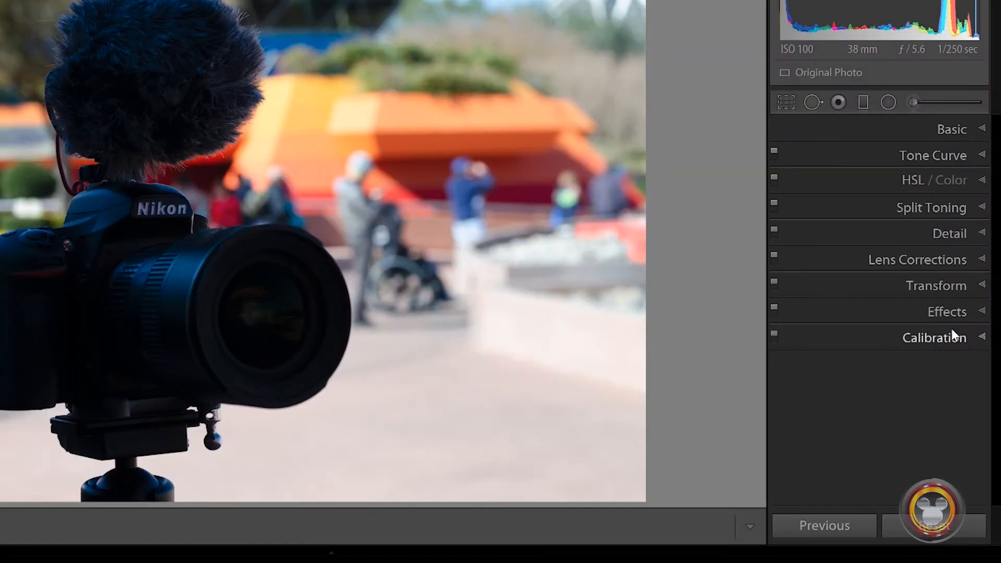
pyautogui.click(983, 336)
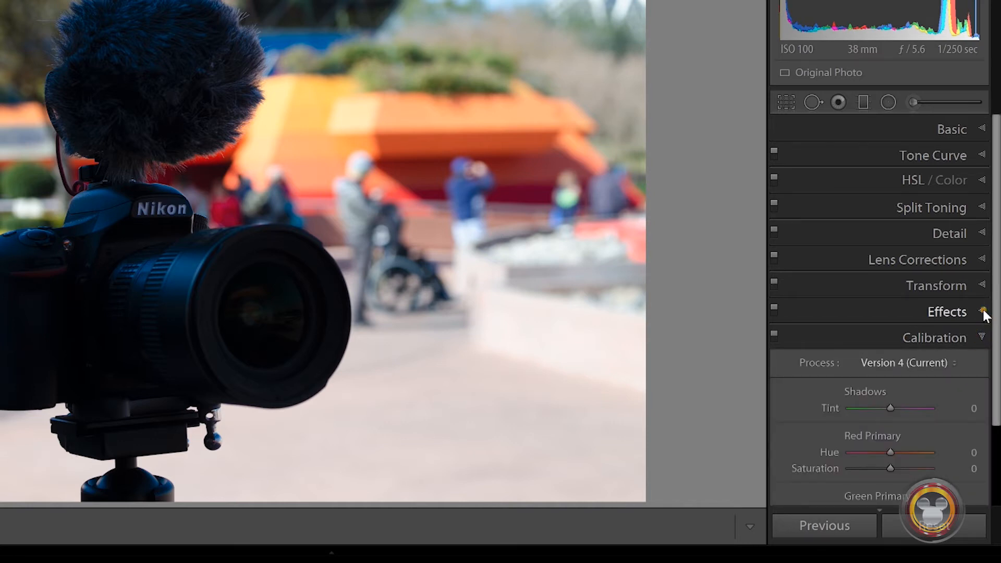
pyautogui.click(982, 313)
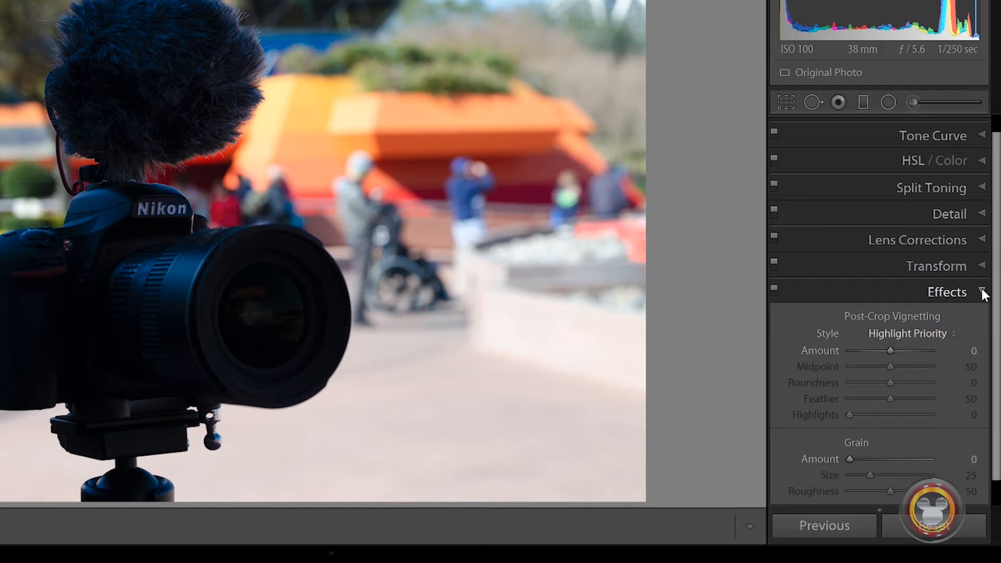
pyautogui.click(982, 290)
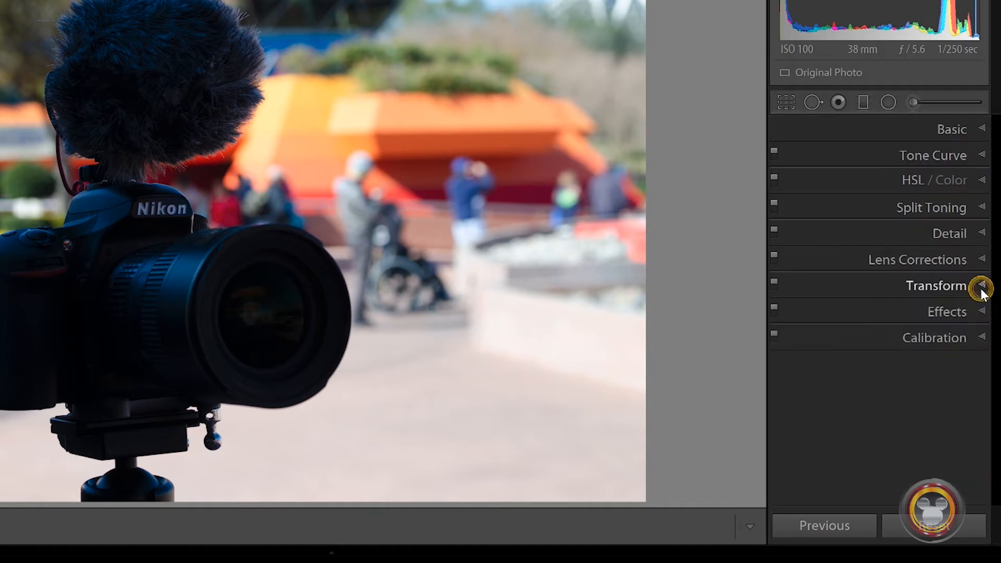
# Examine the Lens Corrections and Detail settings, leaving every adjustment section collapsed
pyautogui.click(981, 259)
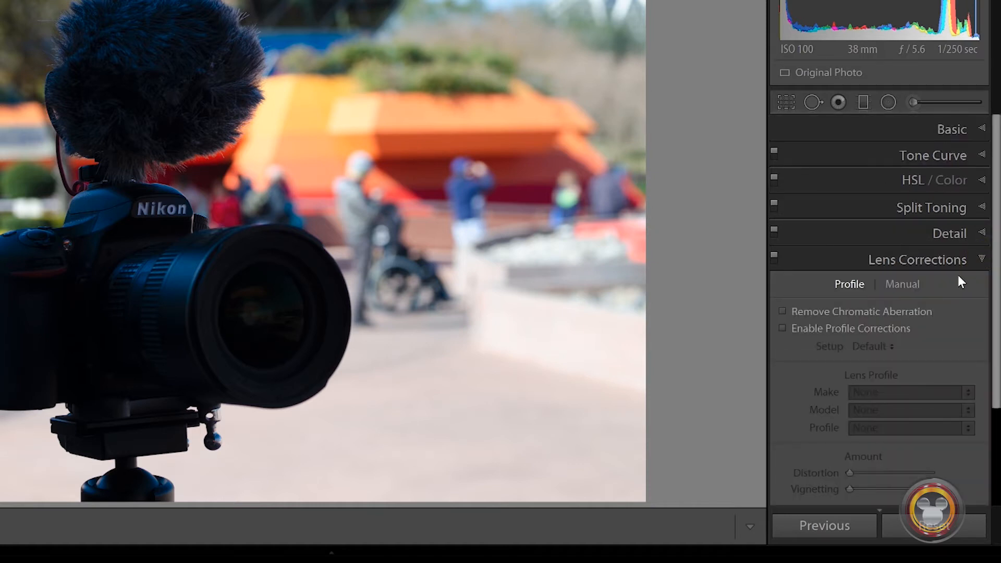
pyautogui.scroll(-3, 959, 282)
pyautogui.scroll(2, 959, 284)
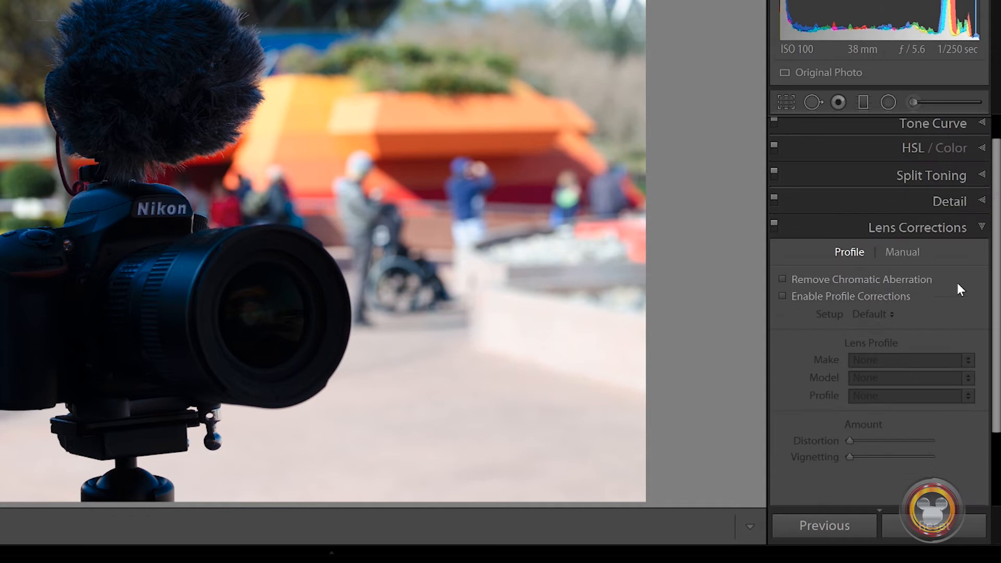
pyautogui.click(982, 201)
pyautogui.scroll(-3, 971, 239)
pyautogui.scroll(1, 971, 246)
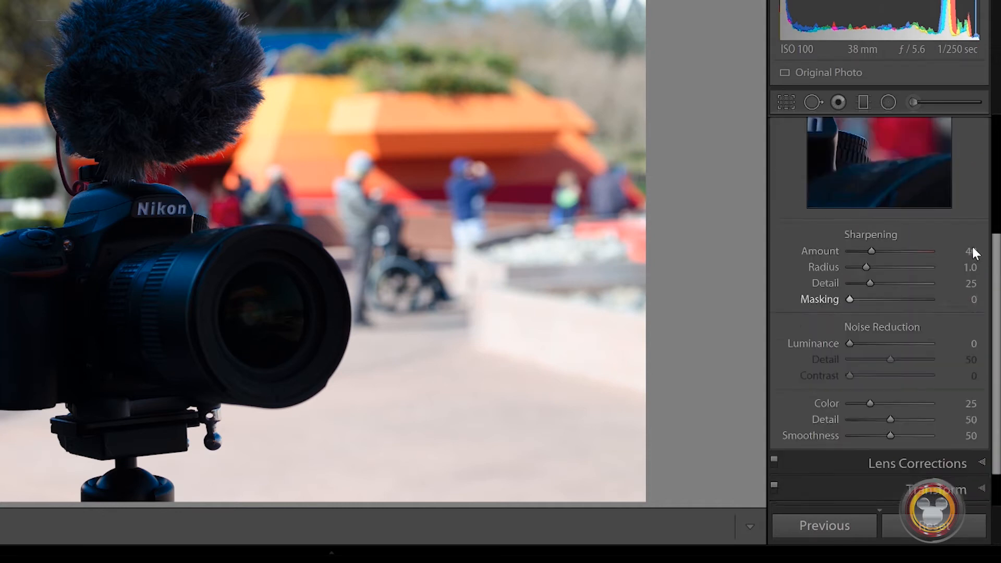
pyautogui.scroll(3, 971, 246)
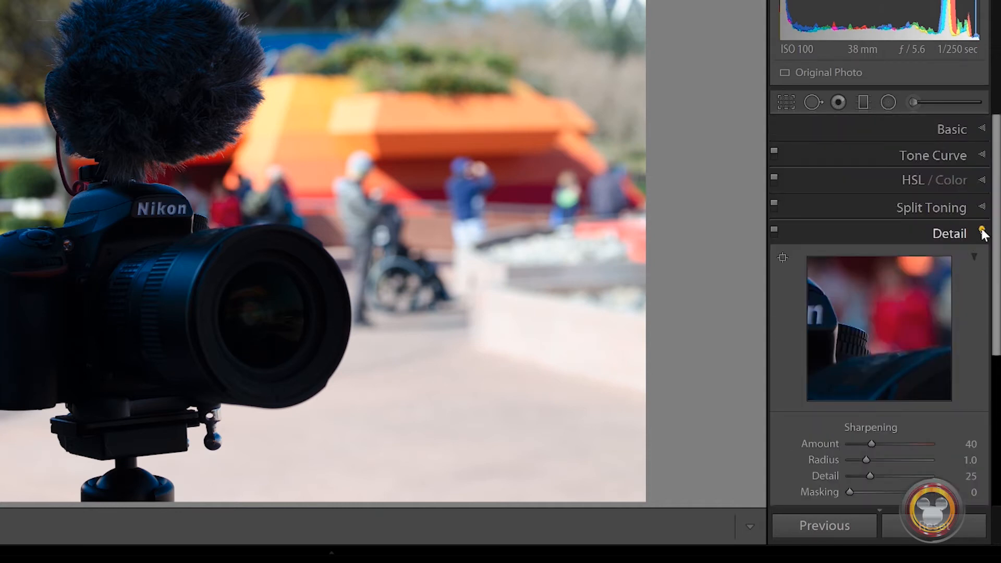
pyautogui.click(982, 233)
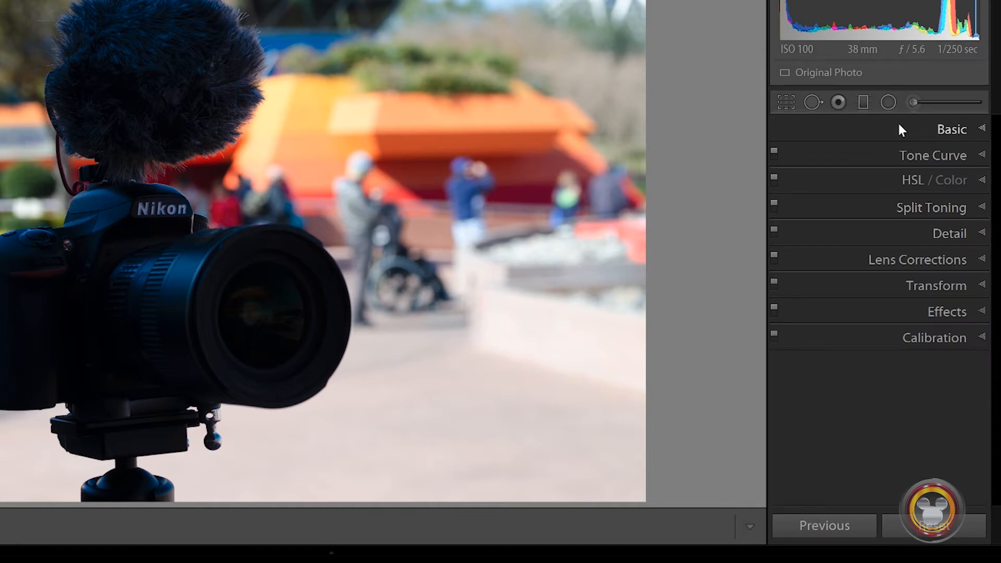
# Briefly check the Basic section and turn off Solo Mode for the adjustment sections
pyautogui.click(981, 130)
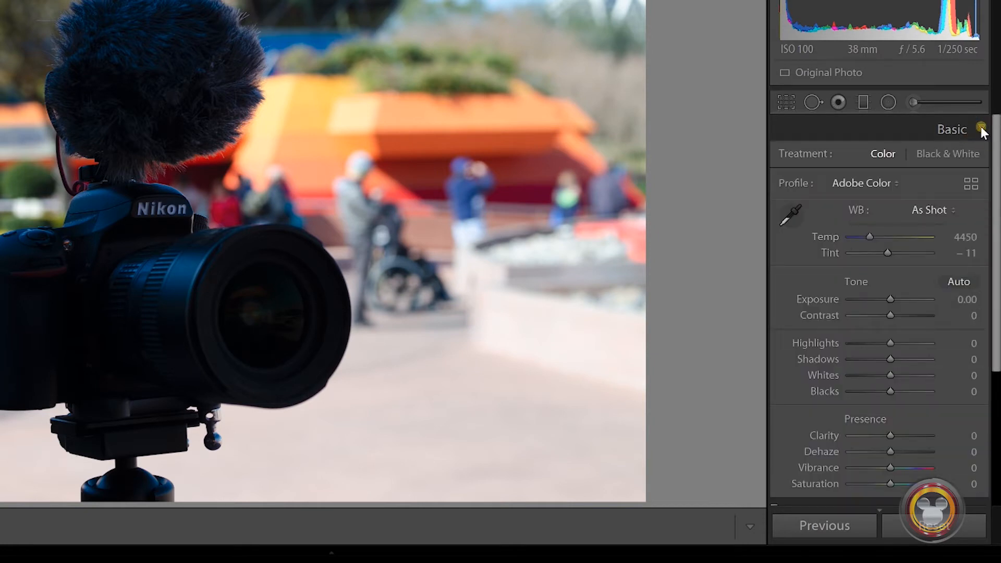
pyautogui.click(980, 129)
pyautogui.rightClick(905, 137)
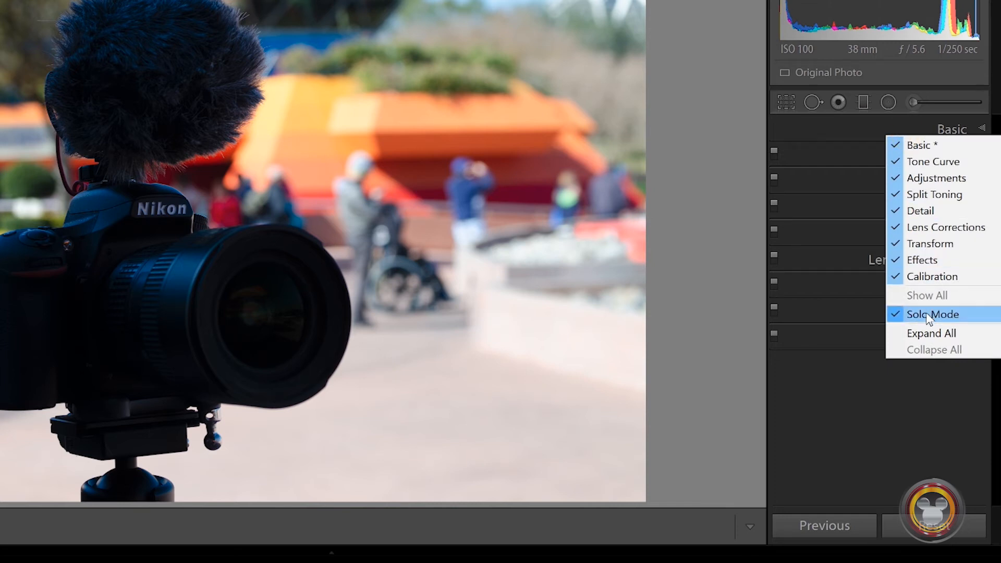
pyautogui.click(902, 313)
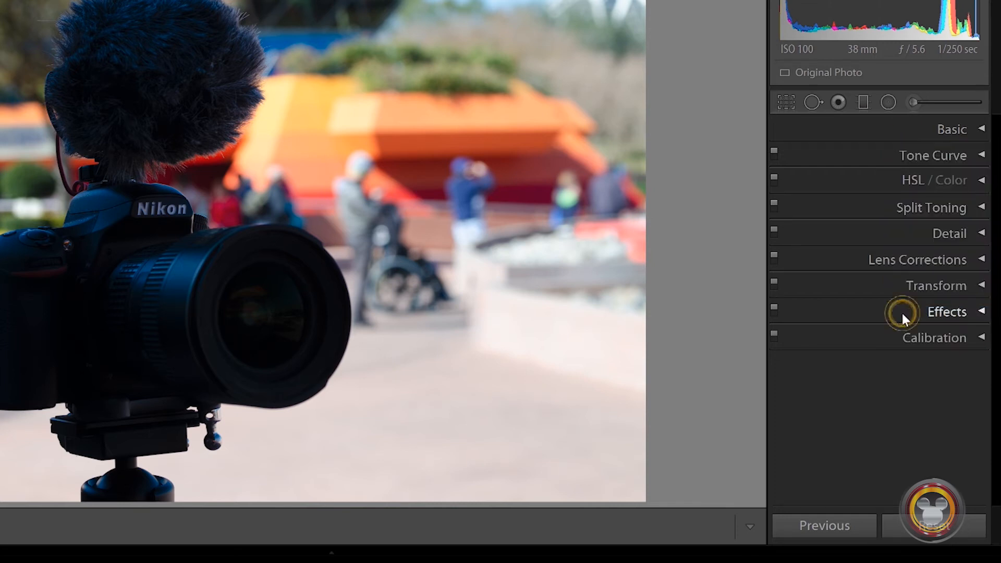
# Expand the Basic, Tone Curve and Transform sections together and look through their settings
pyautogui.click(979, 129)
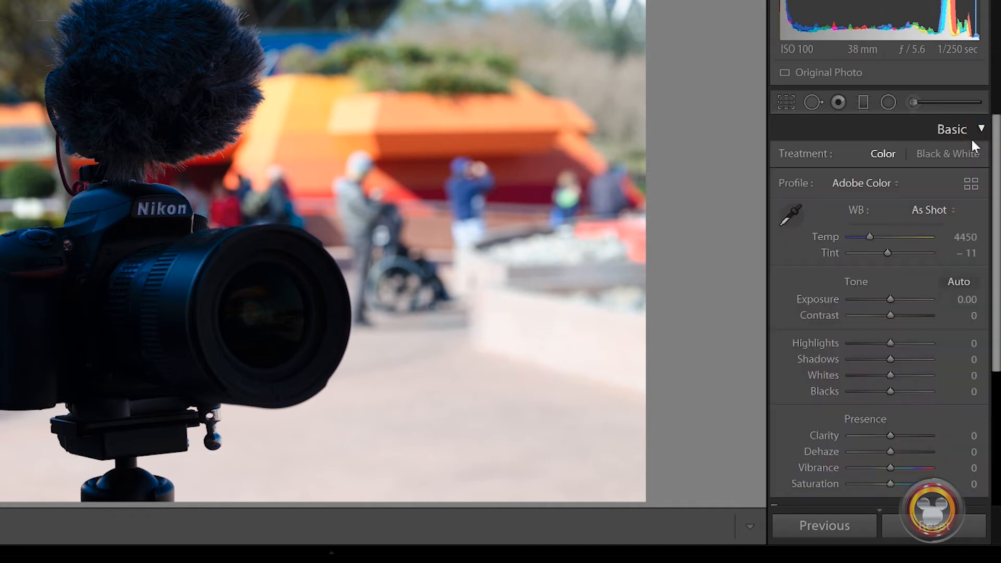
pyautogui.scroll(-4, 972, 194)
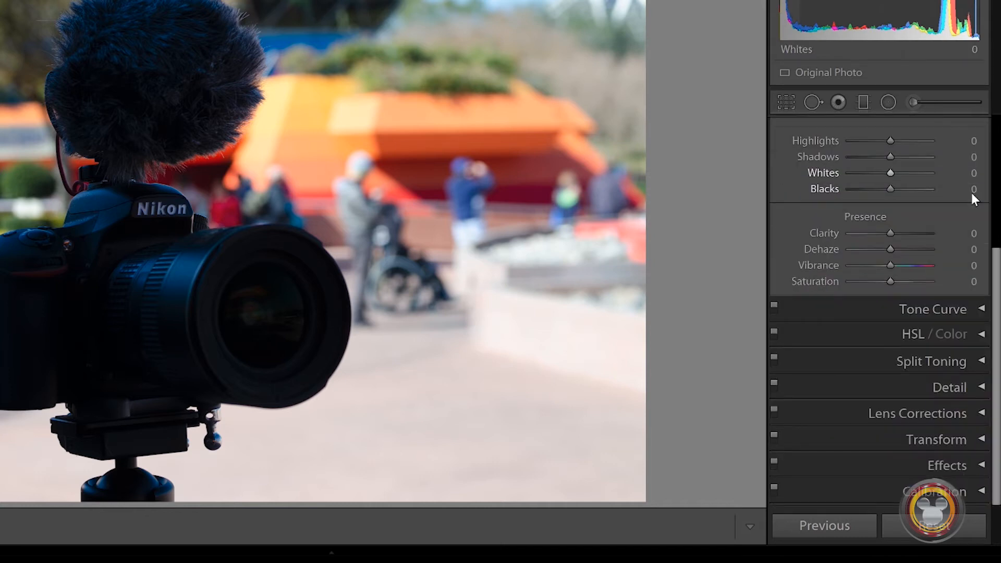
pyautogui.click(980, 309)
pyautogui.scroll(-3, 963, 281)
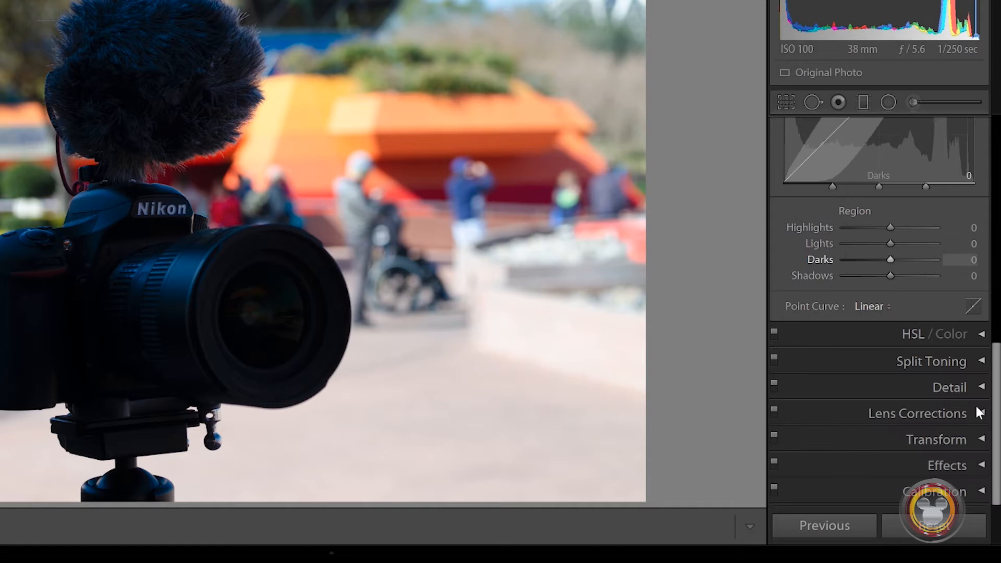
pyautogui.click(984, 439)
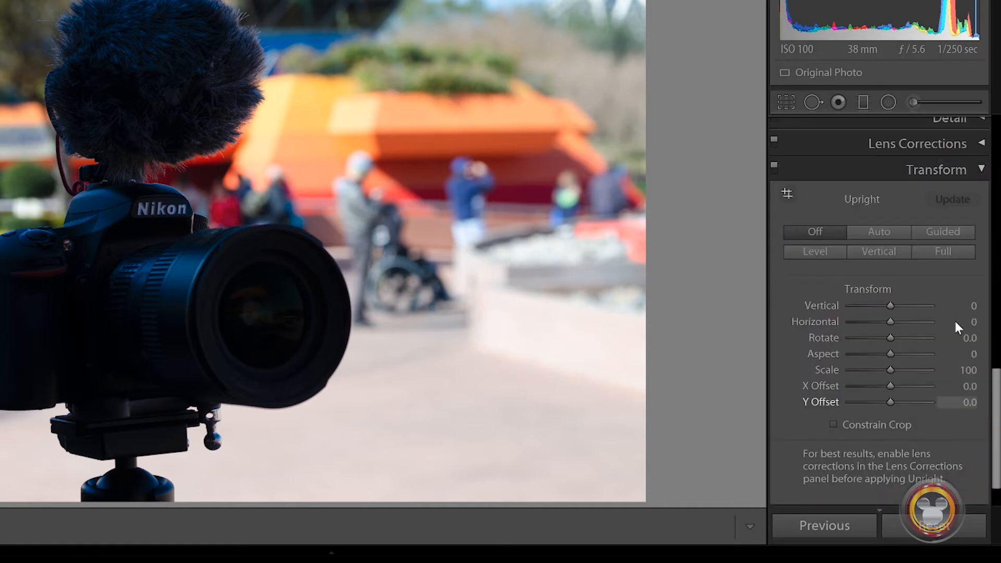
pyautogui.scroll(-1, 954, 315)
pyautogui.scroll(10, 963, 288)
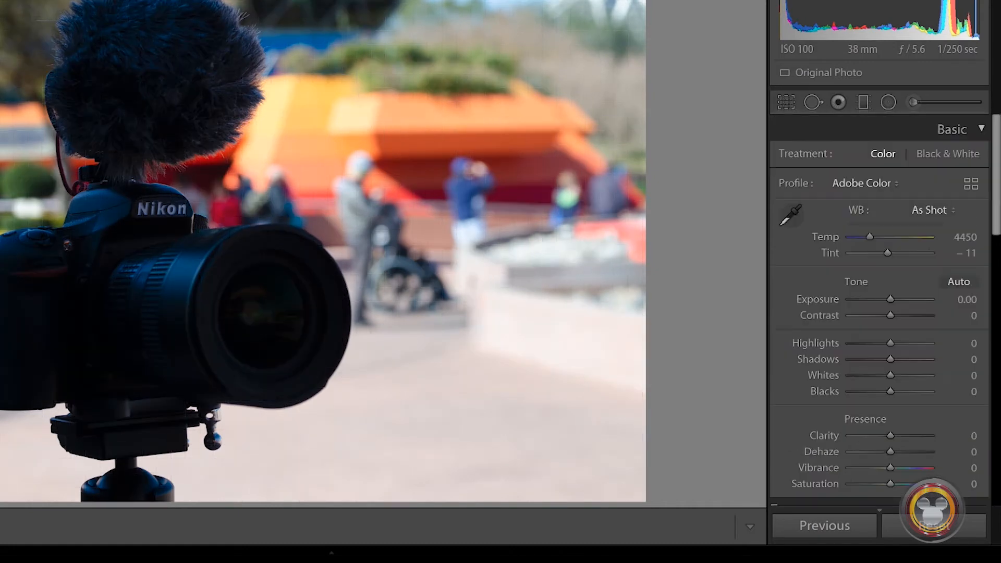
# Collapse the Tone Curve and Transform sections and turn Solo Mode back on
pyautogui.moveTo(996, 202); pyautogui.dragTo(995, 254)
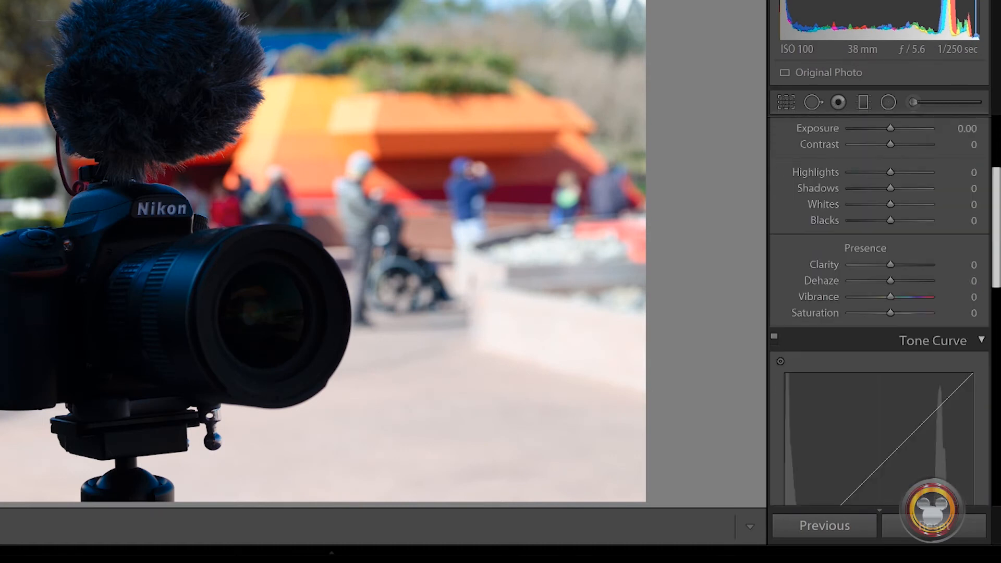
pyautogui.click(981, 340)
pyautogui.scroll(-3, 976, 393)
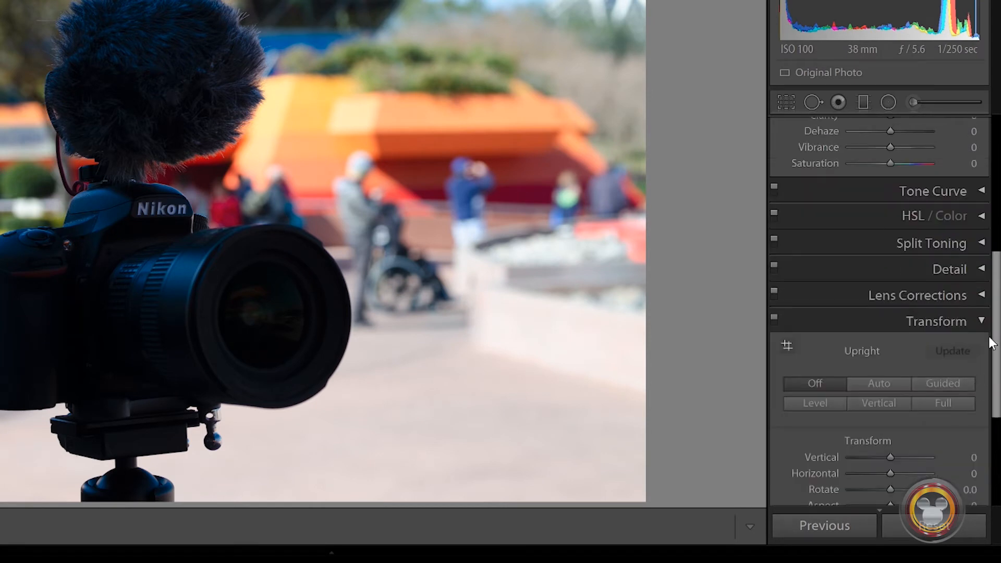
pyautogui.click(981, 322)
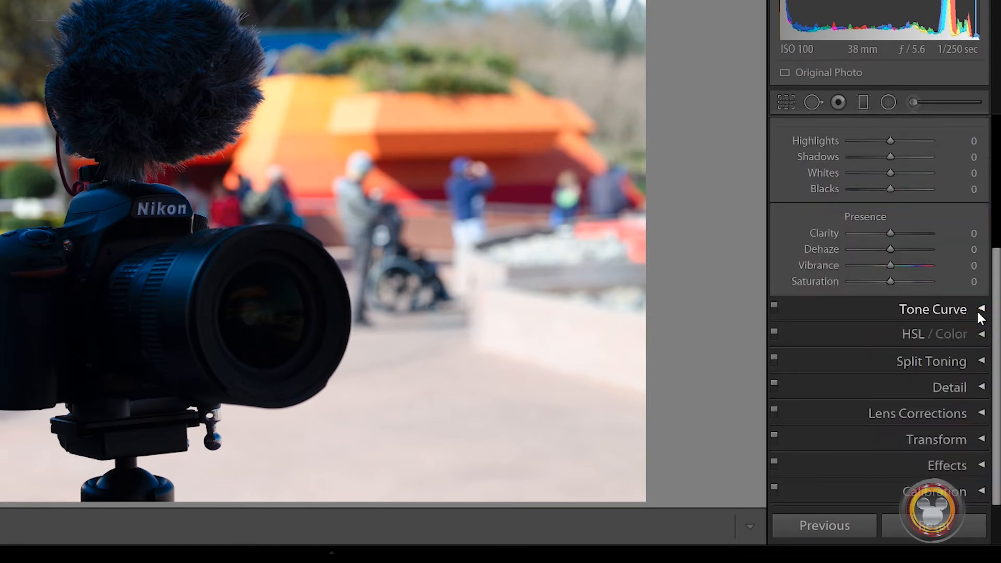
pyautogui.scroll(3, 977, 312)
pyautogui.rightClick(916, 126)
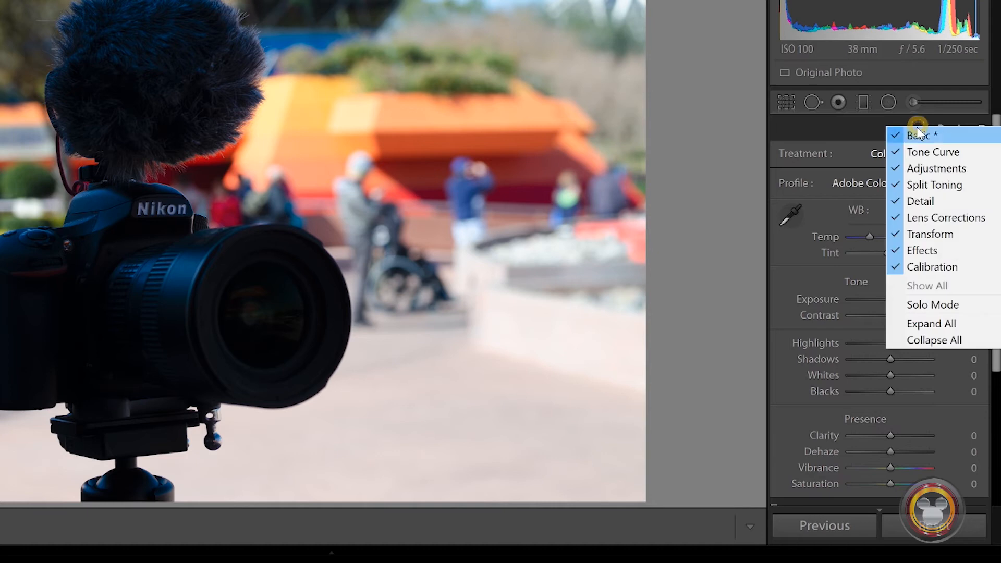
pyautogui.click(897, 305)
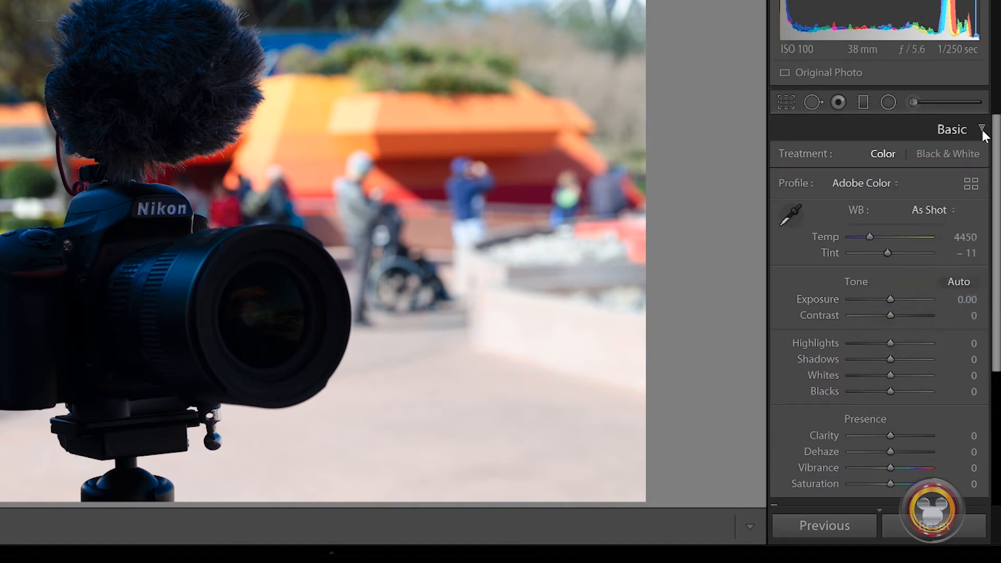
# Check Solo Mode by expanding the Tone Curve section, and return to the Basic section
pyautogui.moveTo(997, 155); pyautogui.dragTo(997, 291)
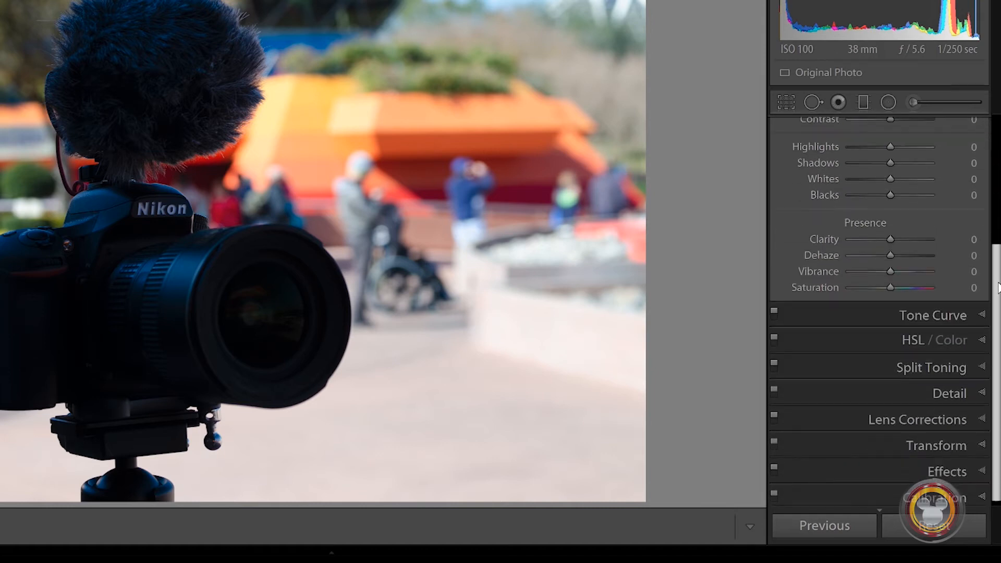
pyautogui.click(981, 313)
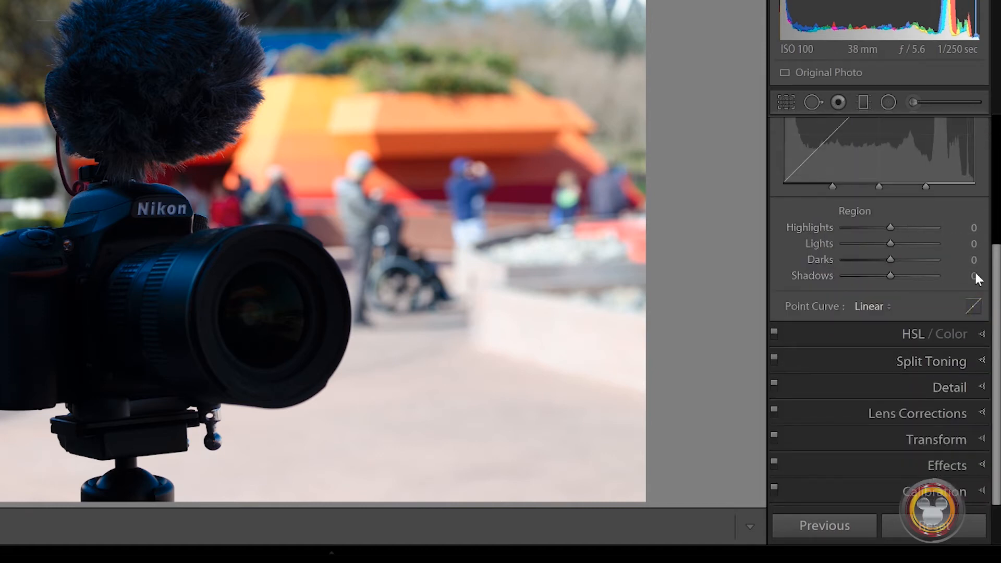
pyautogui.moveTo(997, 286); pyautogui.dragTo(995, 151)
pyautogui.click(985, 126)
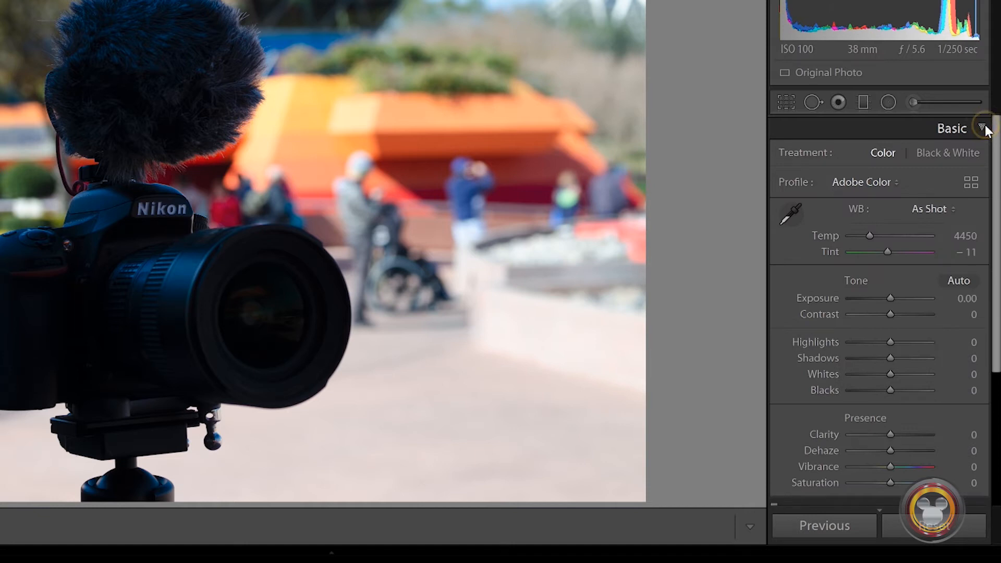
pyautogui.scroll(-4, 965, 317)
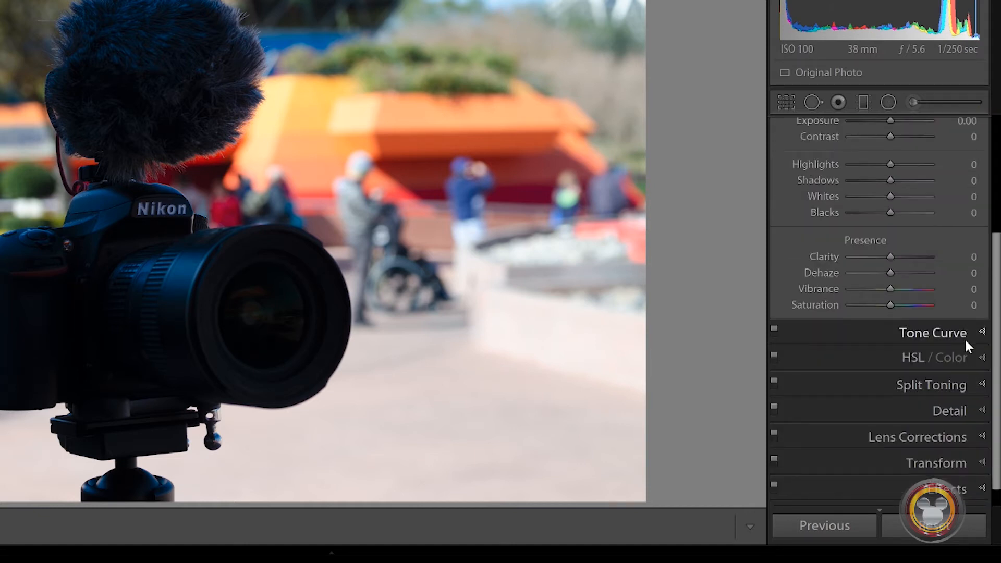
pyautogui.scroll(4, 964, 337)
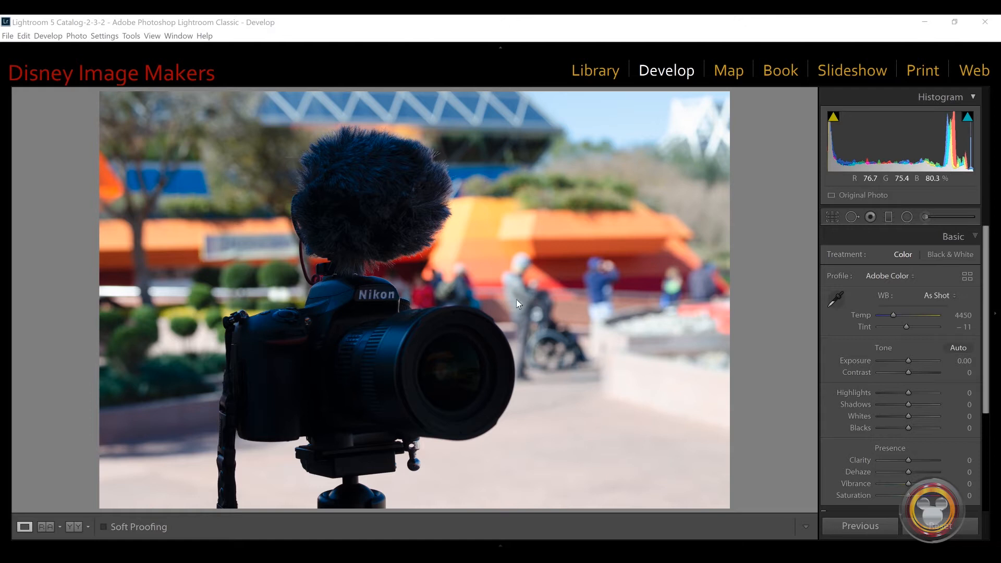
# Set Highlights to +2 while trying the Black & White treatment, and return the photo to Color
pyautogui.click(941, 256)
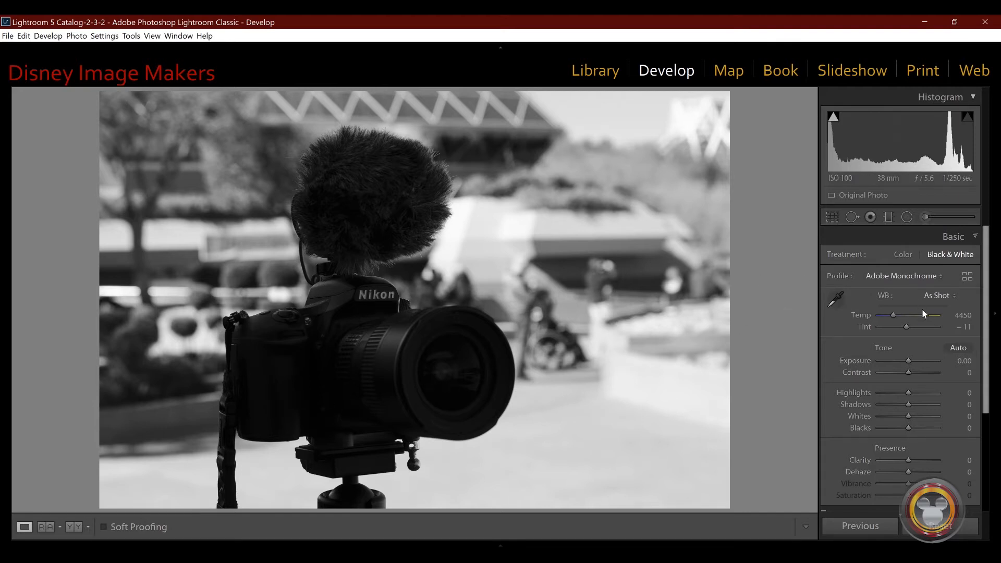
pyautogui.moveTo(907, 393)
pyautogui.mouseDown()
pyautogui.moveTo(882, 391)
pyautogui.moveTo(908, 393)
pyautogui.mouseUp()
pyautogui.moveTo(987, 354); pyautogui.dragTo(988, 417)
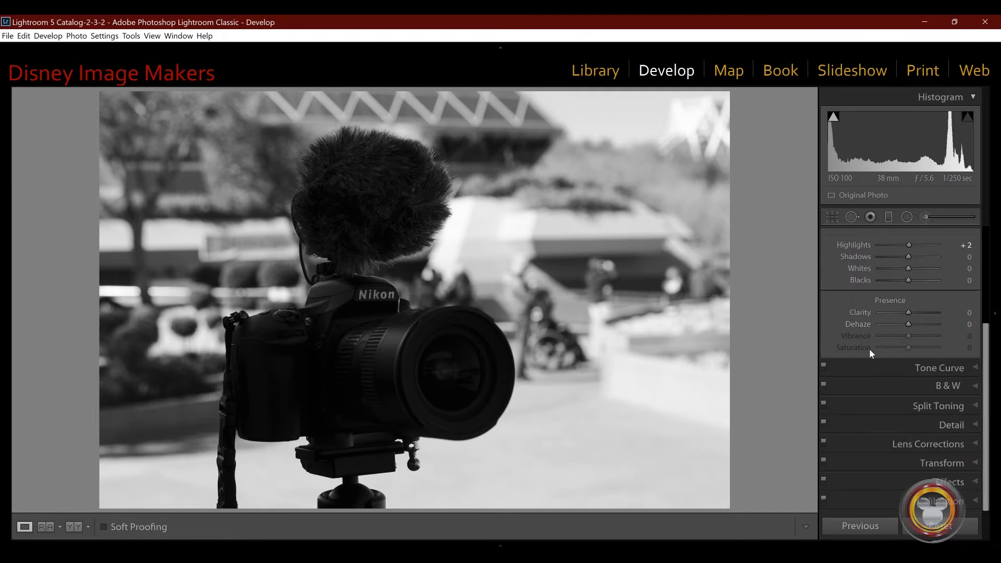
pyautogui.moveTo(986, 363); pyautogui.dragTo(986, 265)
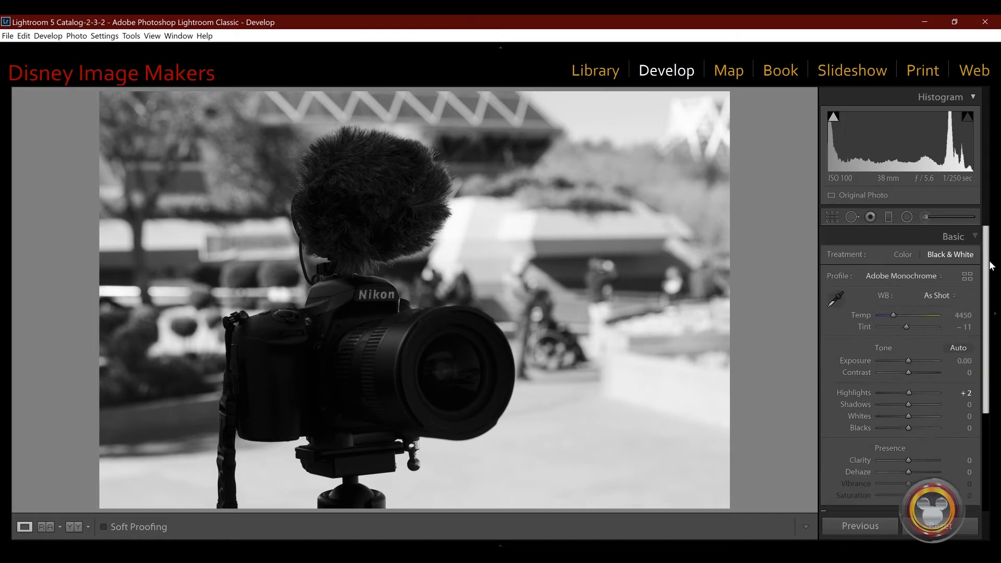
pyautogui.click(898, 255)
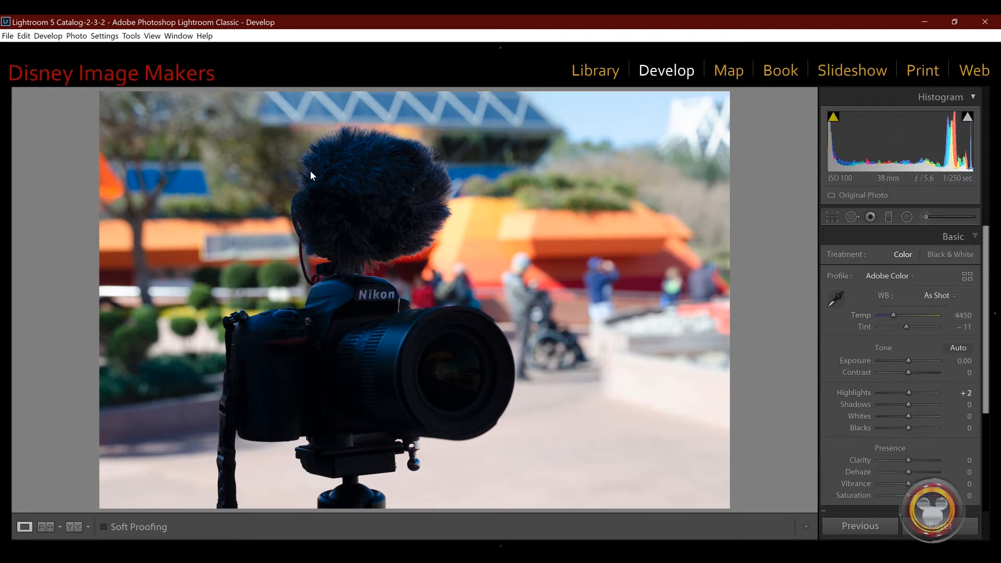
# Show the presets and try the custom presets Colorize Red, Fall Foliage | Strong and Hang Ten on the photo
pyautogui.click(6, 315)
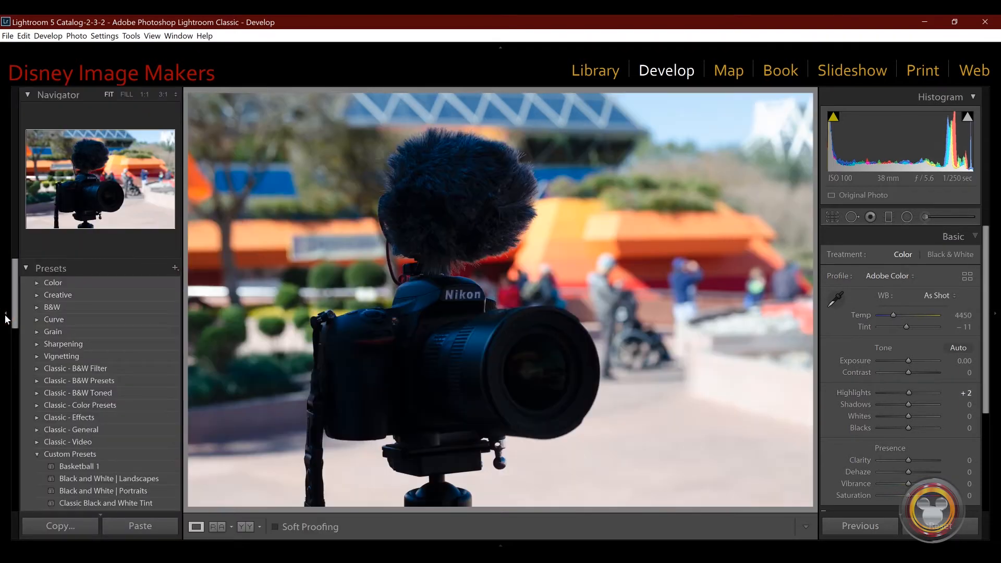
pyautogui.scroll(-15, 135, 305)
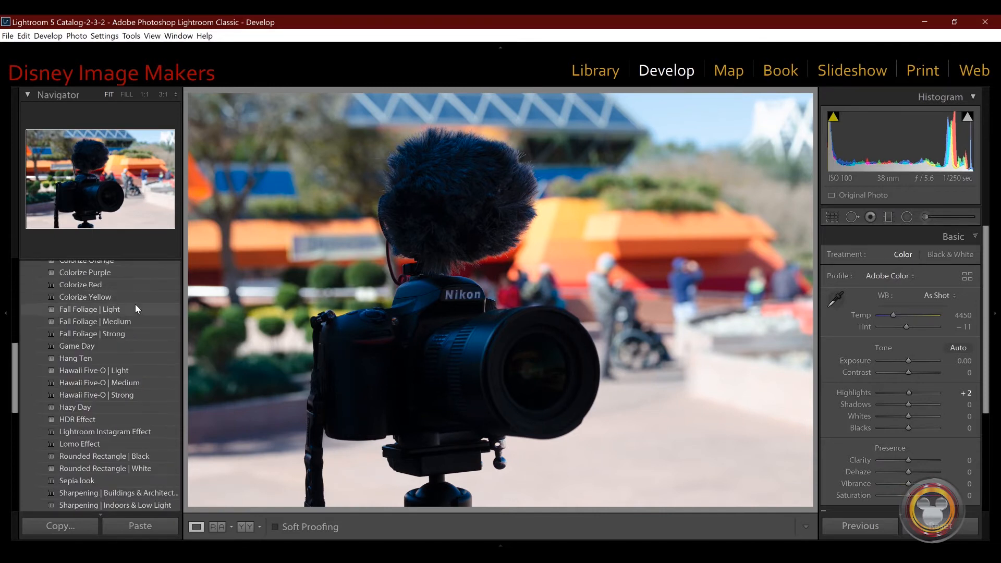
pyautogui.scroll(5, 134, 297)
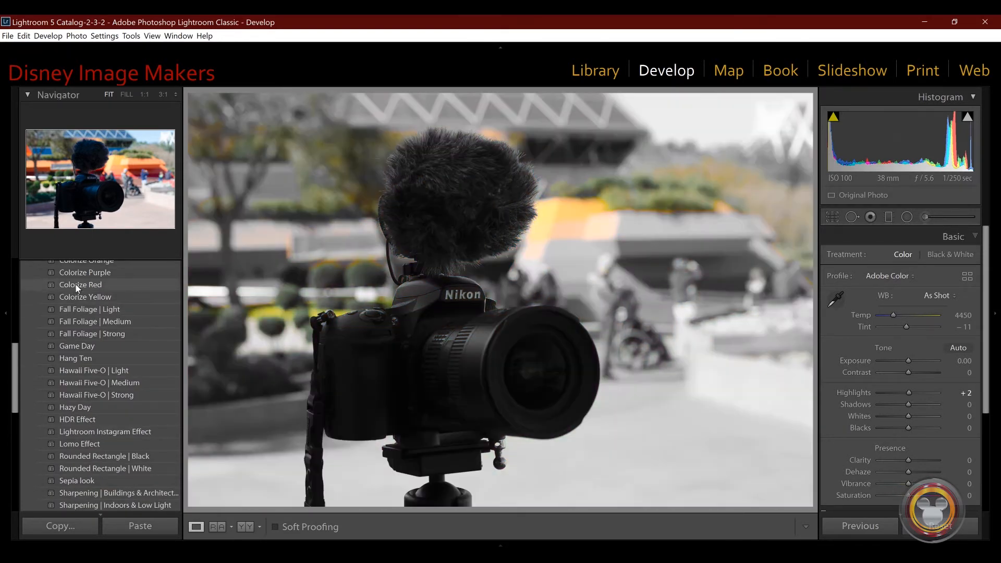
pyautogui.click(74, 284)
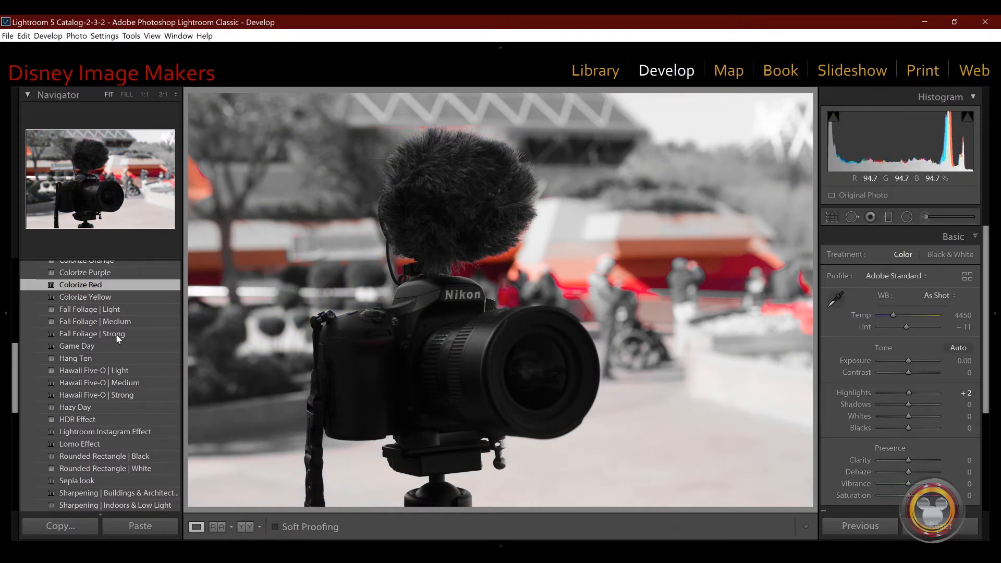
pyautogui.click(94, 334)
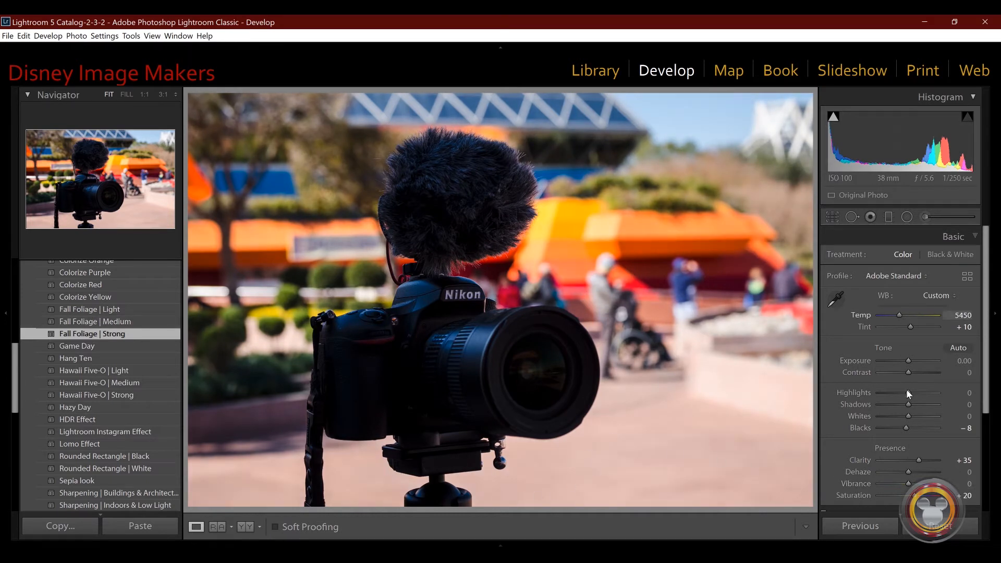
pyautogui.click(64, 358)
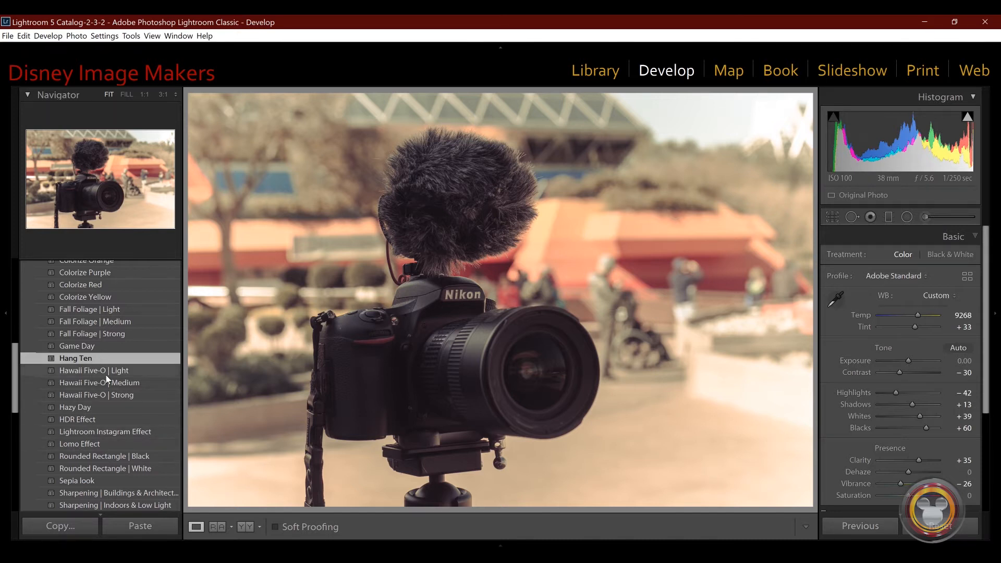
# Look through the other custom presets, reset the photo's adjustments and hide the presets again
pyautogui.scroll(5, 104, 372)
pyautogui.scroll(-10, 108, 378)
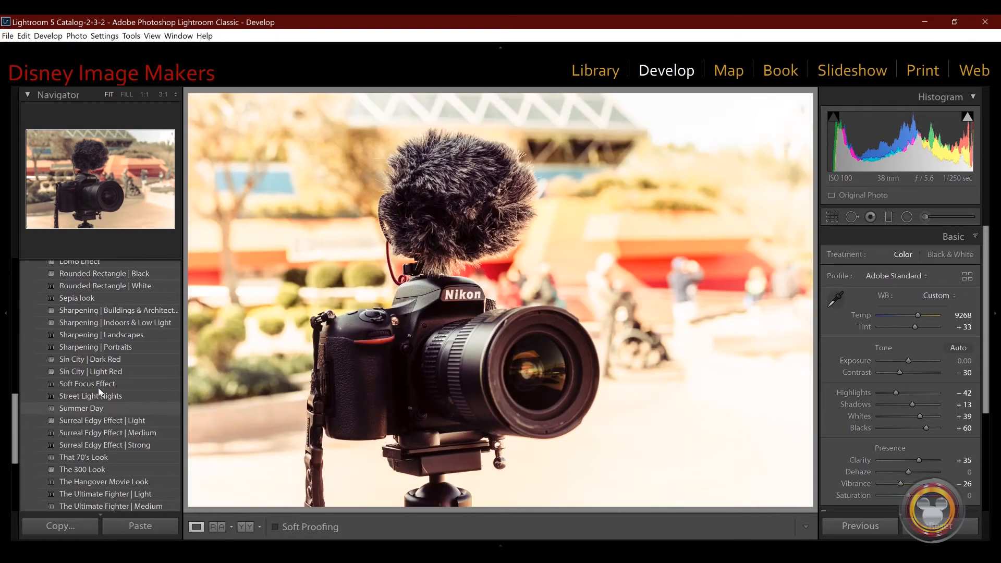
pyautogui.scroll(10, 73, 373)
pyautogui.scroll(10, 73, 373)
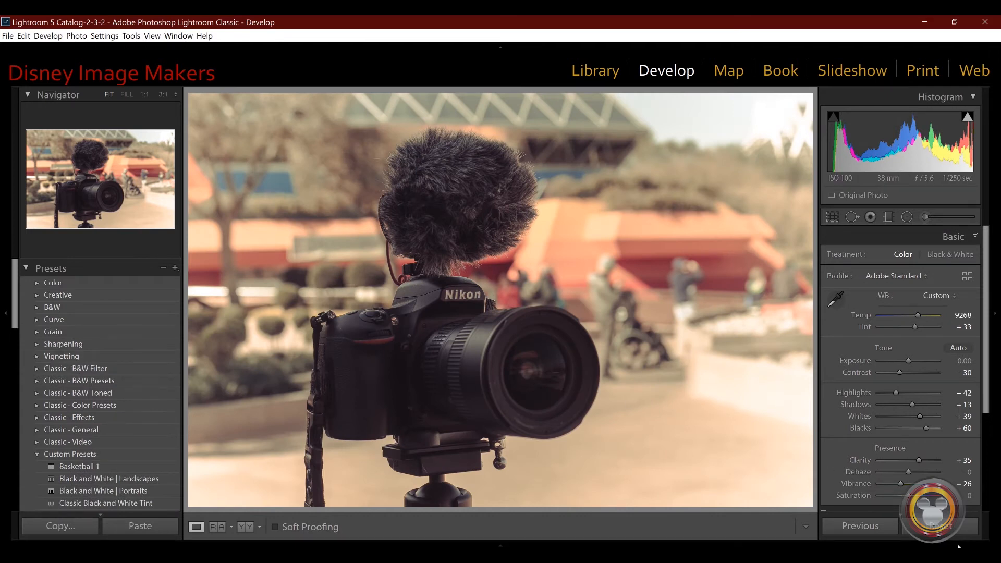
pyautogui.click(943, 528)
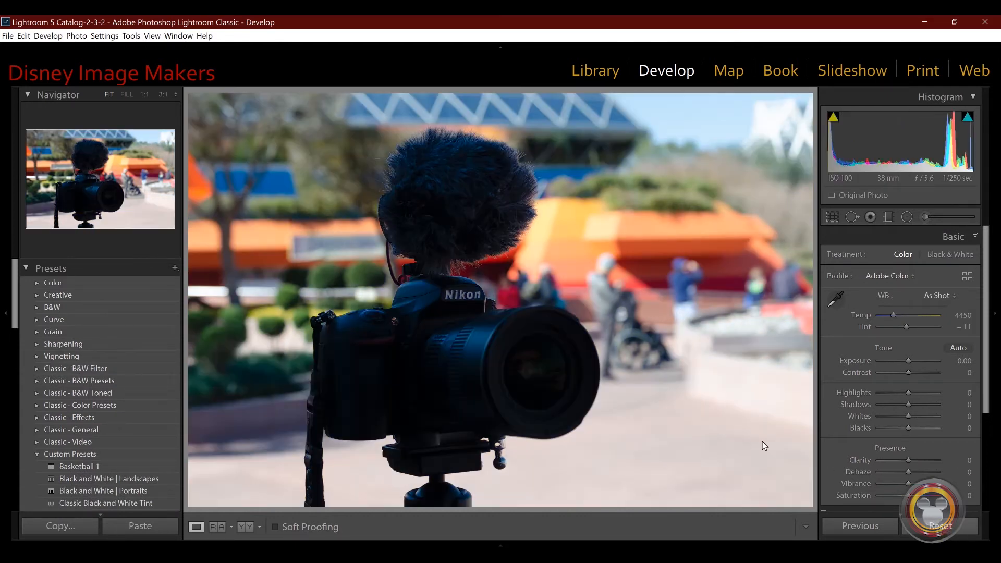
pyautogui.click(5, 316)
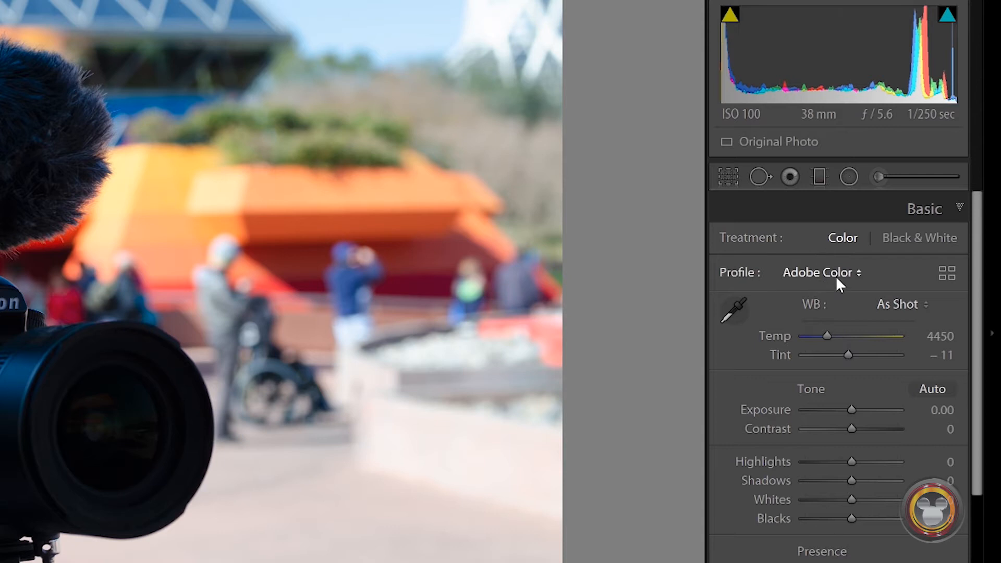
# Try the Adobe Landscape, Adobe Portrait and Adobe Standard profiles on the photo
pyautogui.click(836, 270)
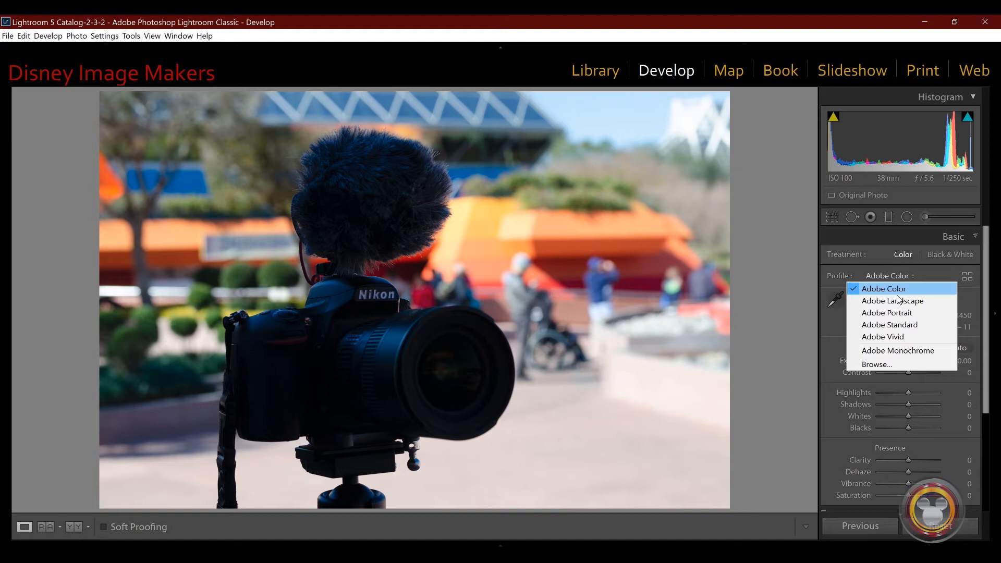
pyautogui.click(896, 300)
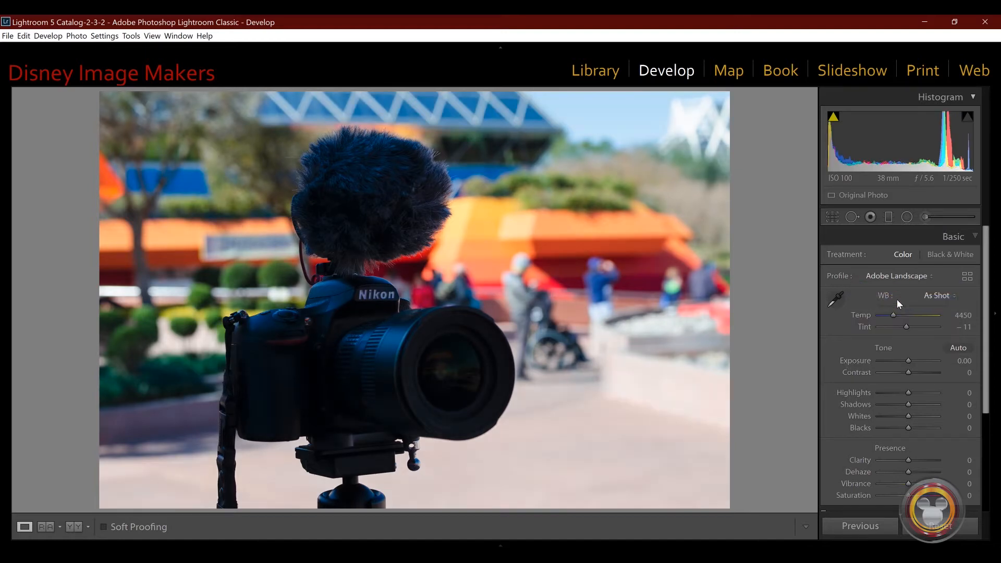
pyautogui.click(897, 275)
pyautogui.click(898, 313)
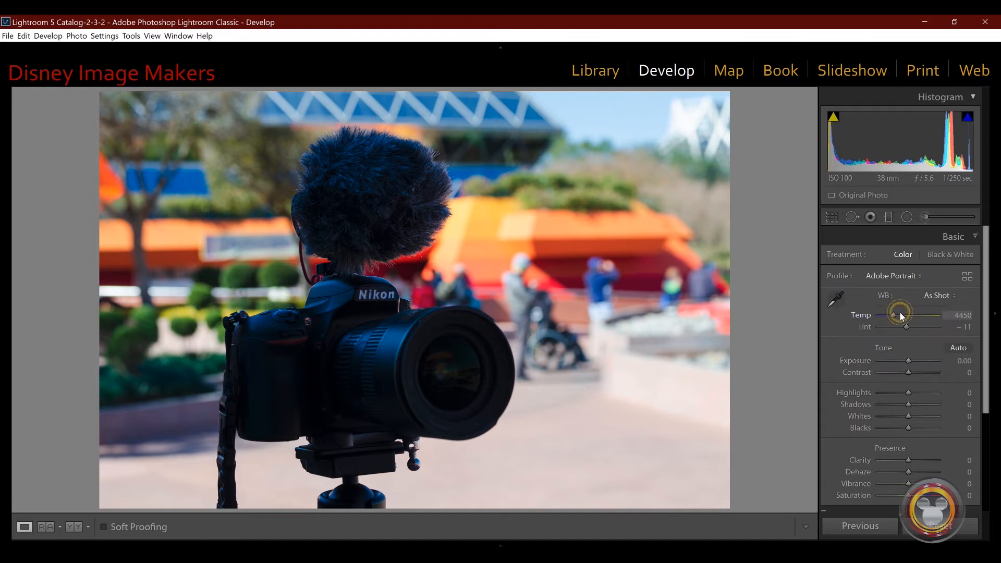
pyautogui.click(902, 277)
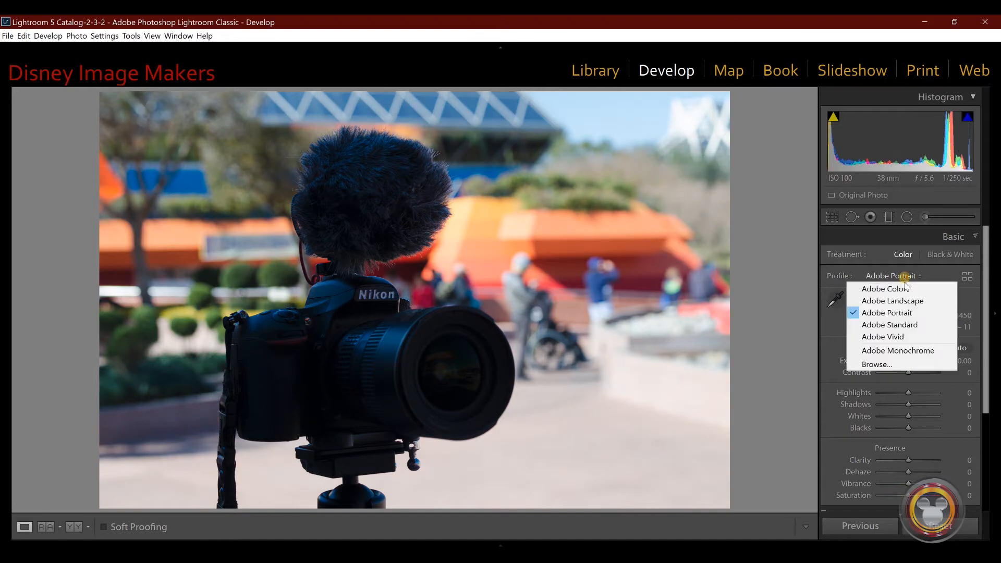
pyautogui.click(903, 325)
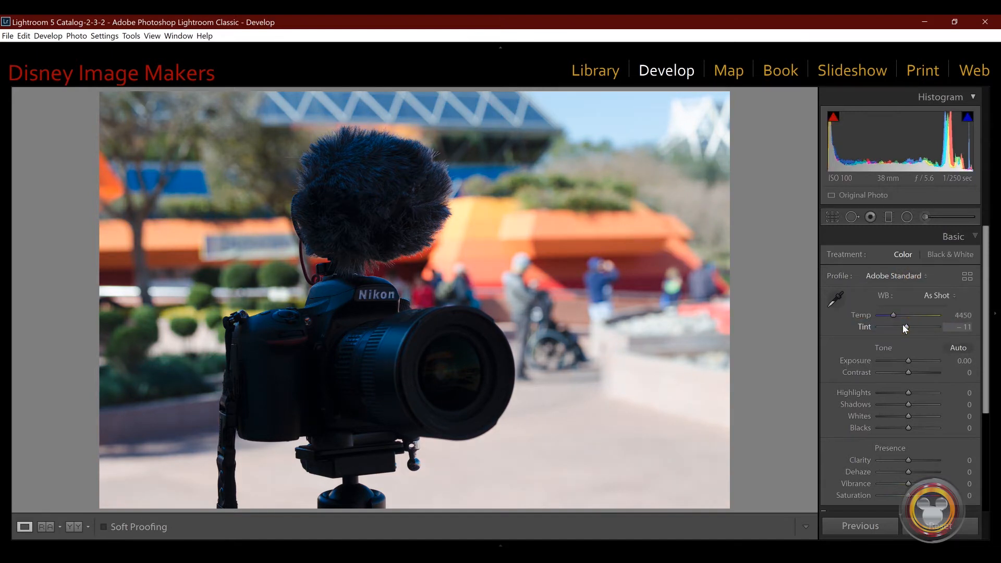
# Try the Adobe Monochrome and Adobe Vivid profiles, and return the photo to Adobe Color
pyautogui.click(902, 277)
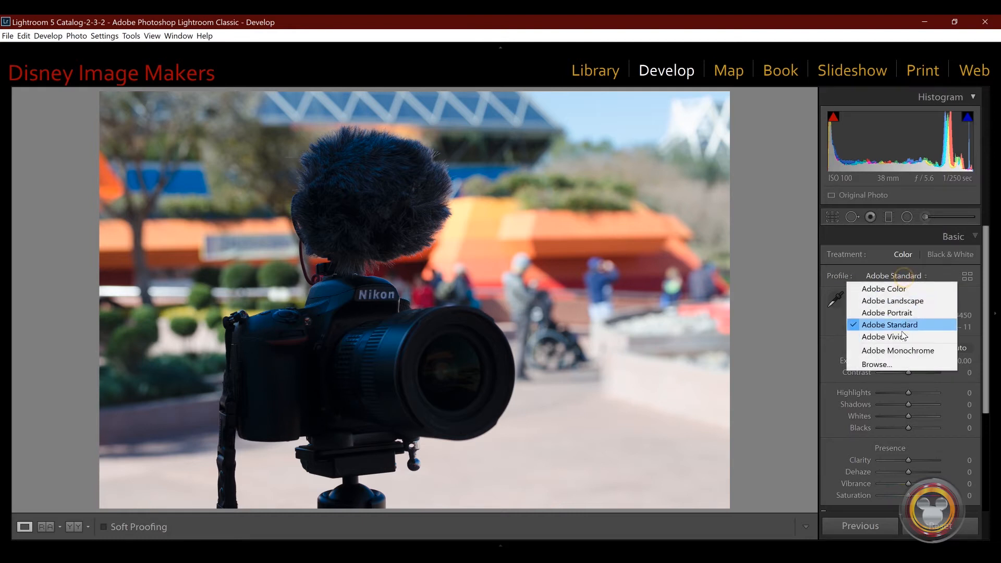
pyautogui.click(903, 350)
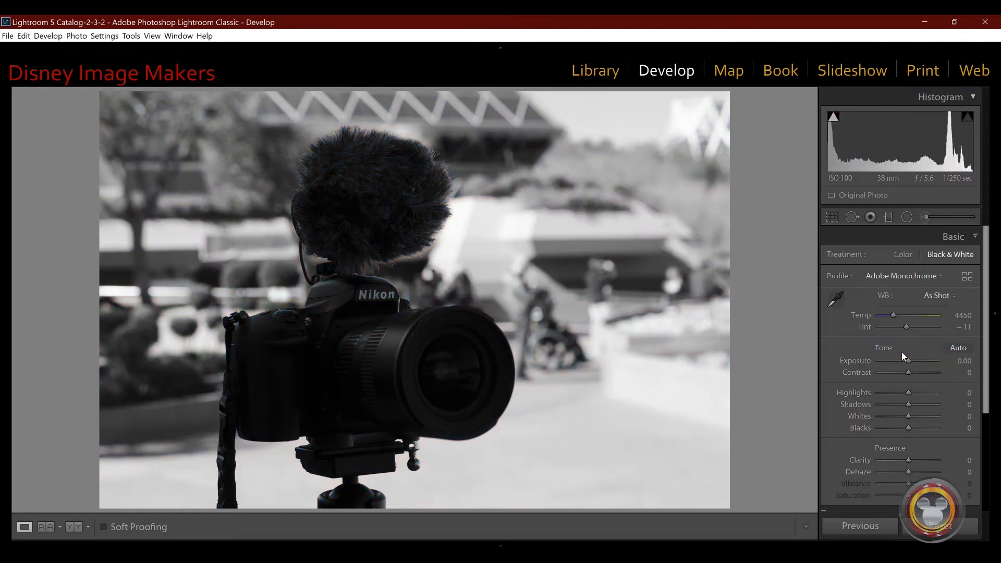
pyautogui.click(902, 277)
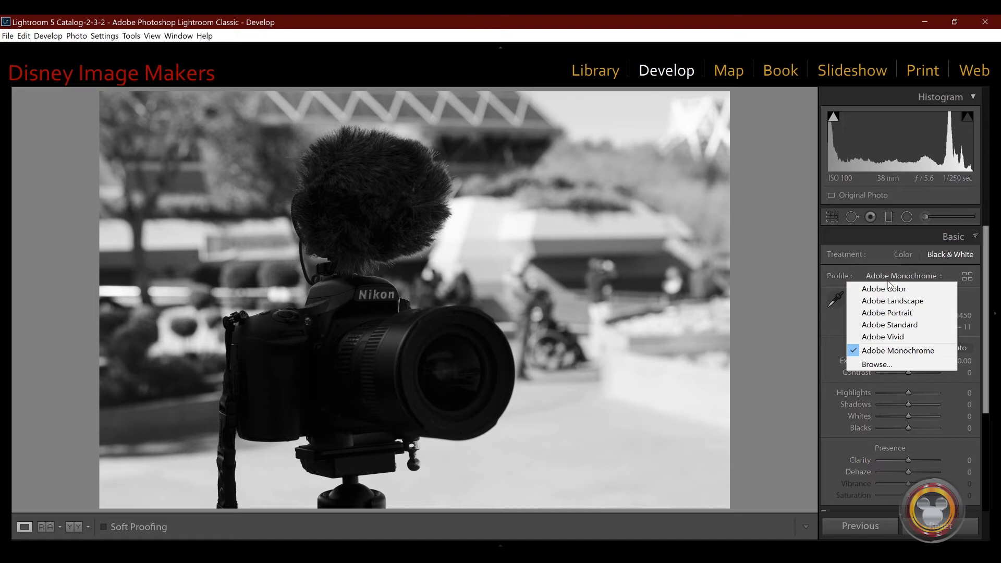
pyautogui.click(896, 336)
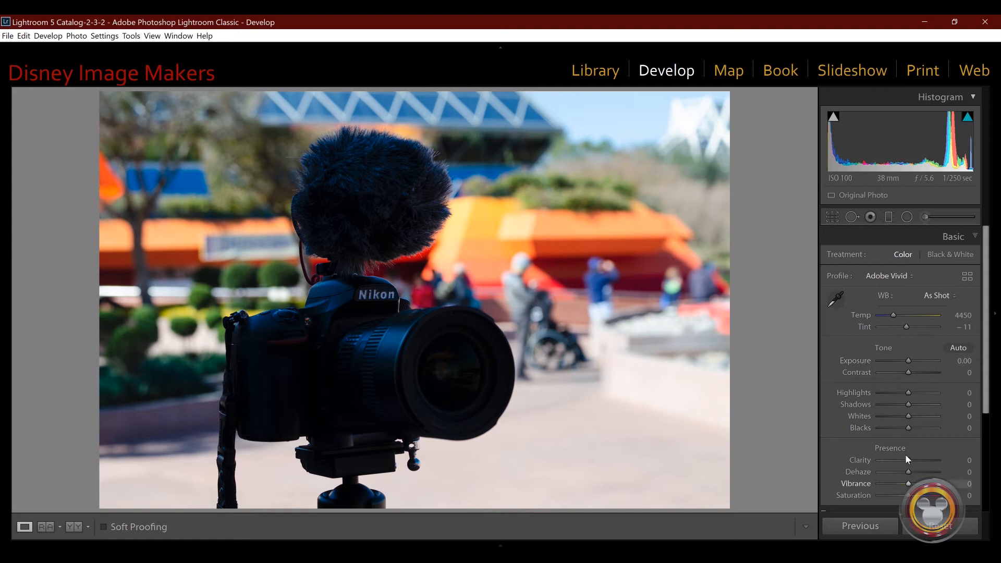
pyautogui.click(896, 275)
pyautogui.click(909, 286)
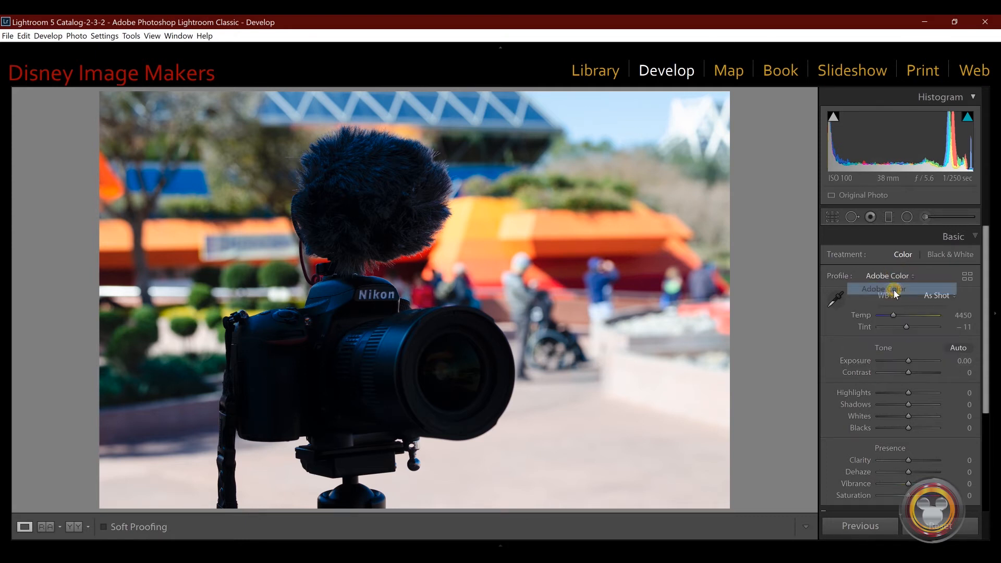
# Open the Profile Browser and look through the favorite profiles and the other profile groups
pyautogui.click(964, 277)
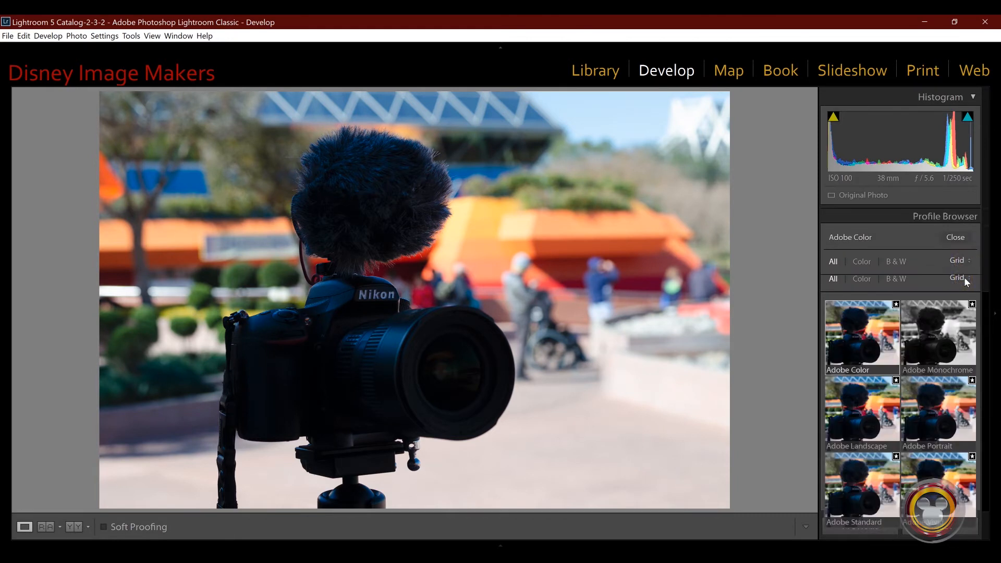
pyautogui.click(891, 354)
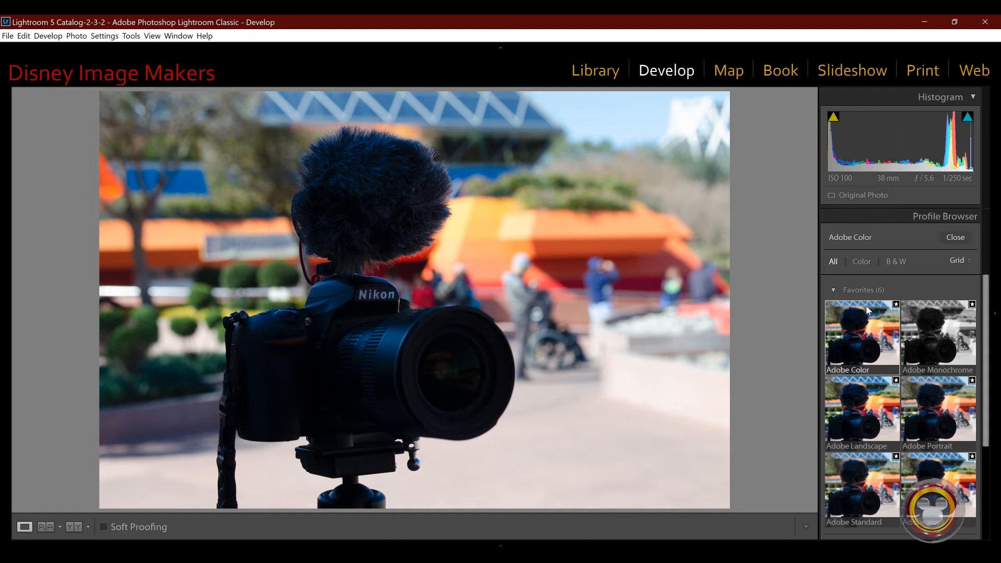
pyautogui.scroll(-2, 883, 358)
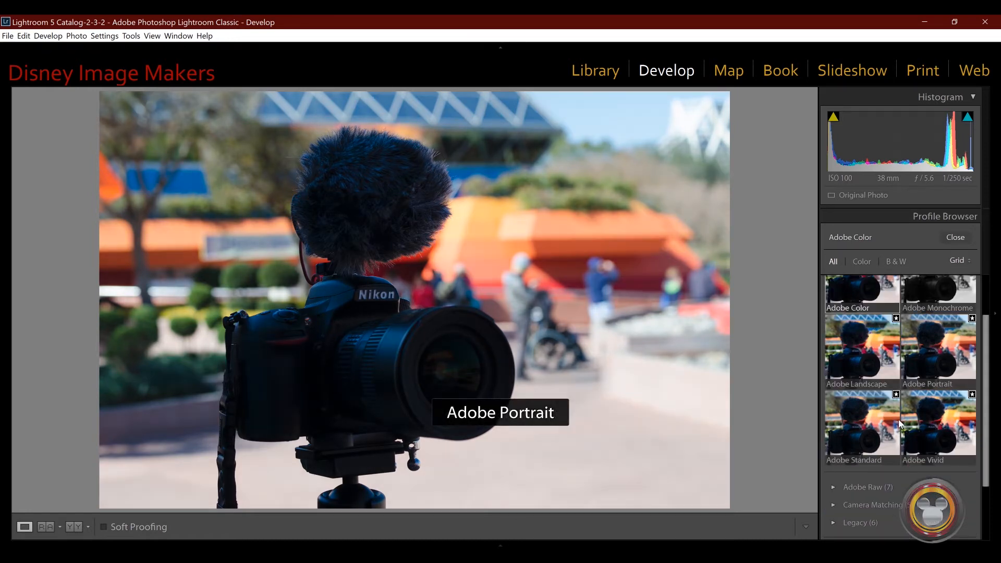
pyautogui.scroll(-1, 898, 415)
pyautogui.scroll(-2, 896, 416)
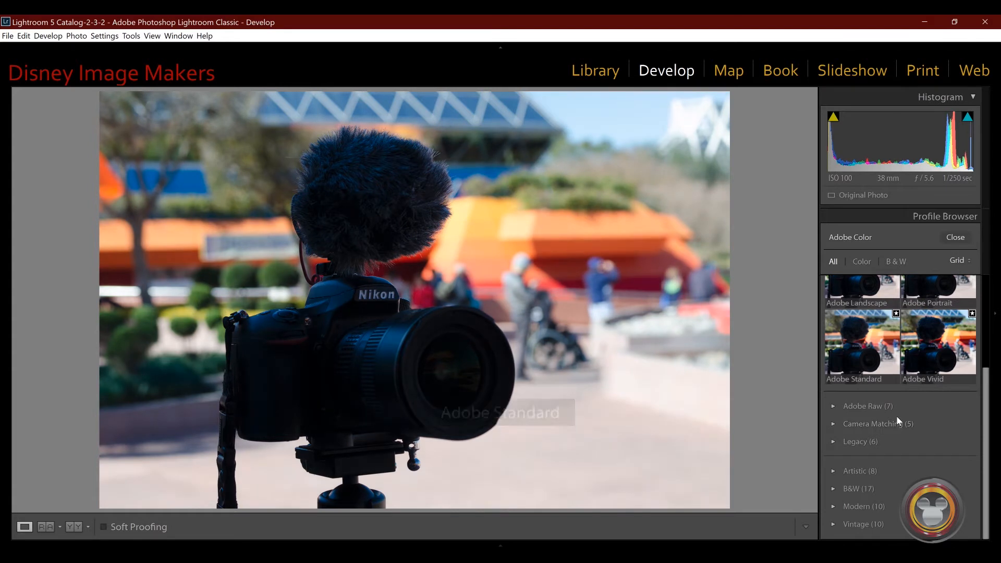
# Expand the Artistic profiles and try Artistic 06 and Artistic 04 on the photo
pyautogui.click(832, 472)
pyautogui.scroll(-5, 911, 455)
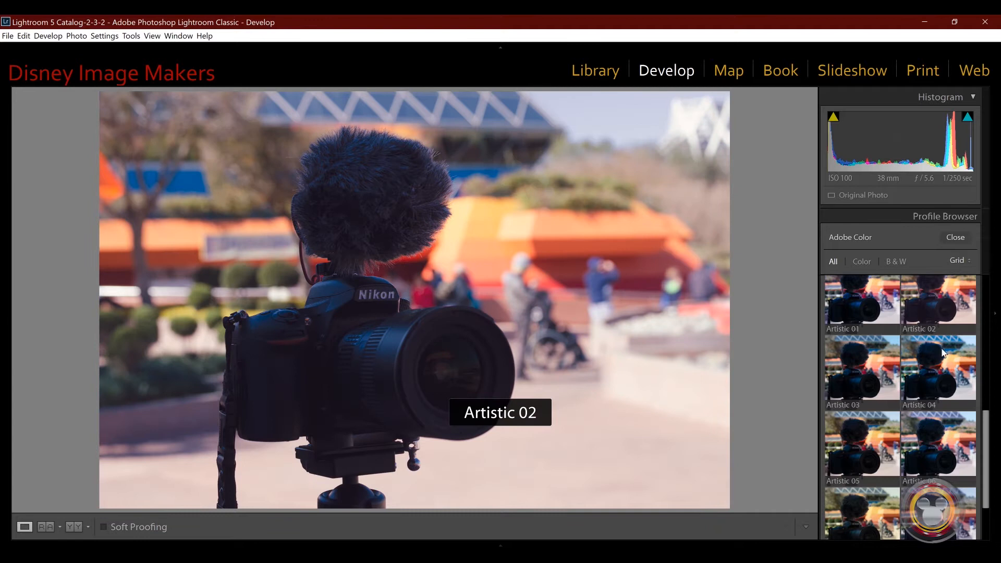
pyautogui.click(941, 434)
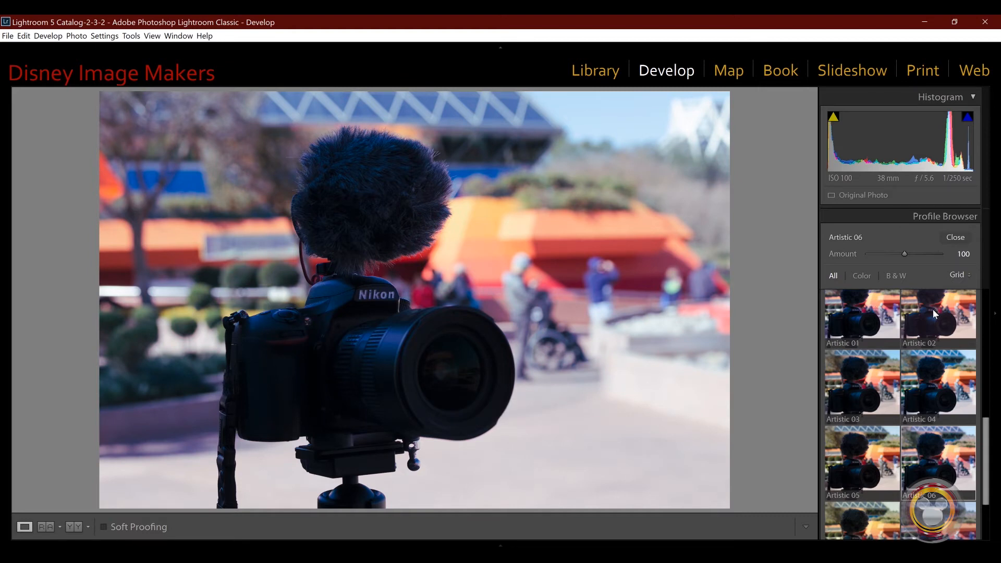
pyautogui.click(930, 392)
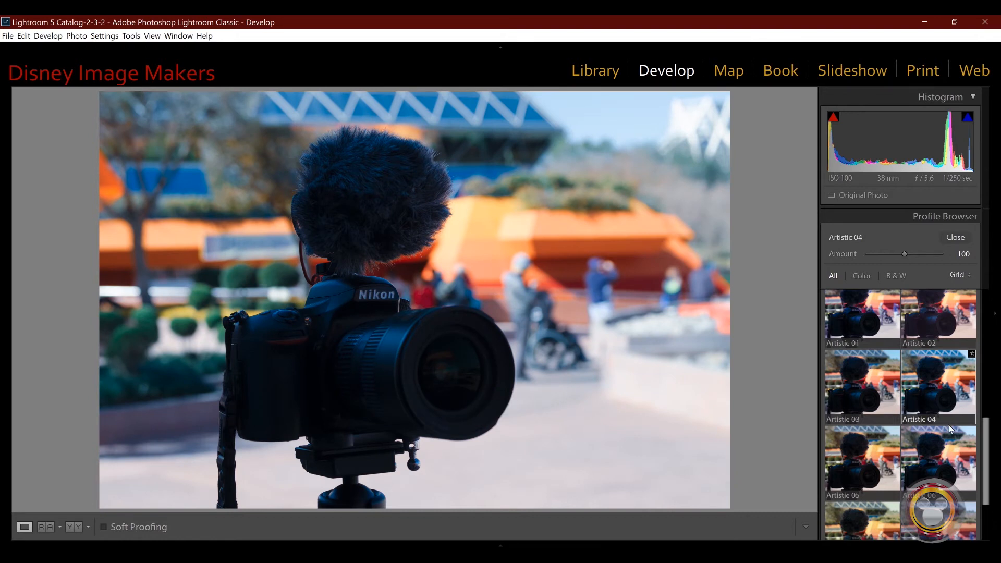
# Collapse the Favorites and Artistic profile groups and close the Profile Browser
pyautogui.moveTo(985, 458); pyautogui.dragTo(985, 334)
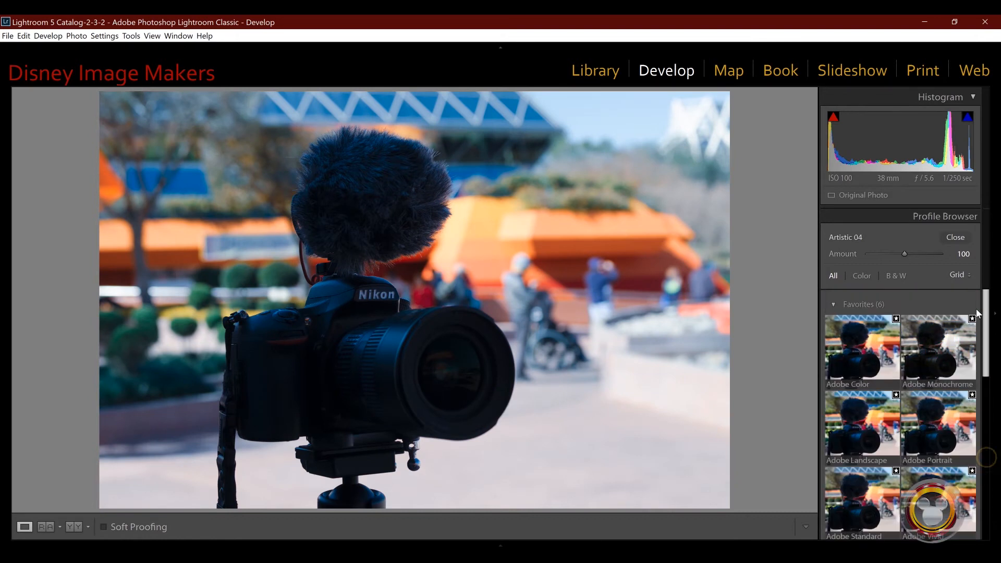
pyautogui.click(835, 305)
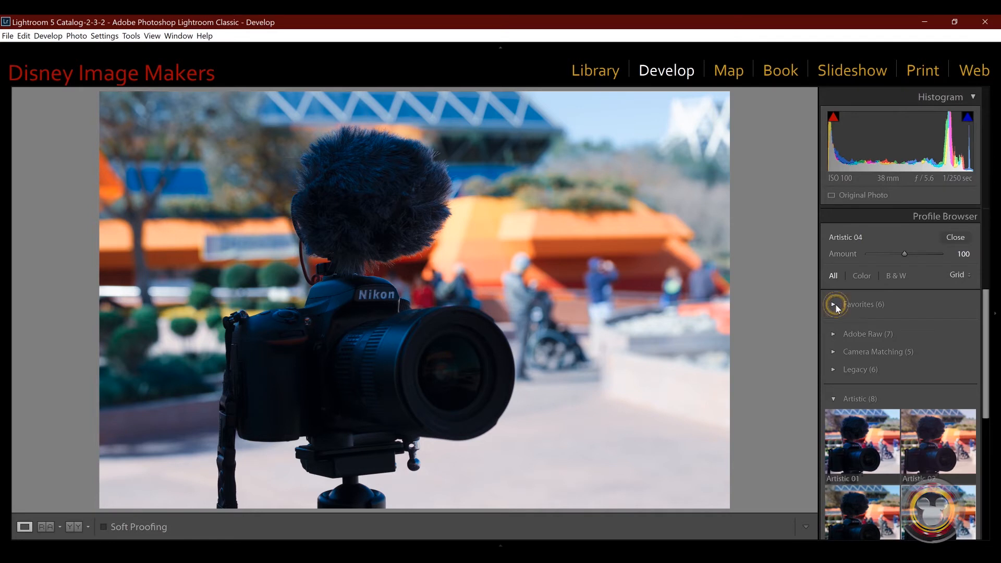
pyautogui.click(834, 399)
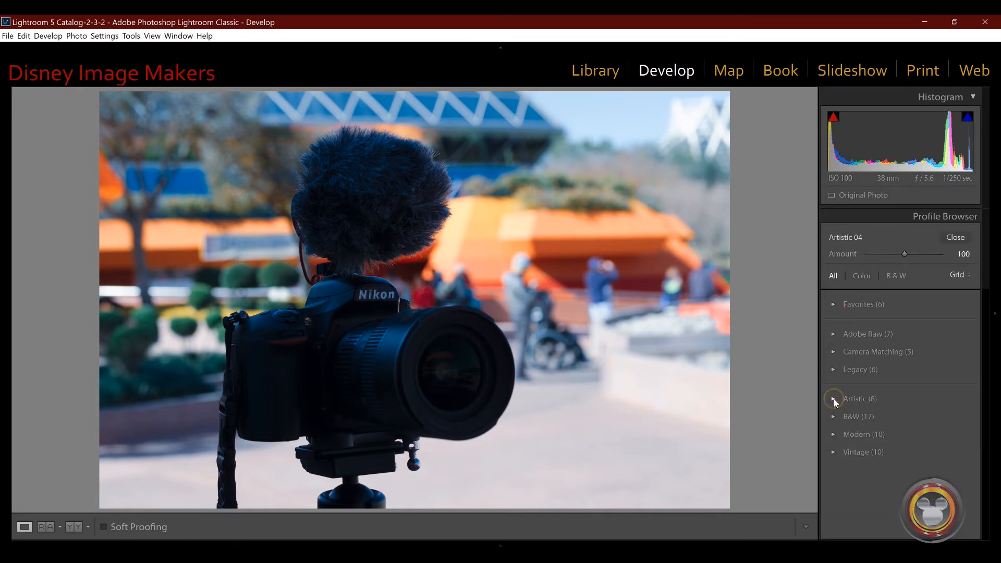
pyautogui.click(954, 237)
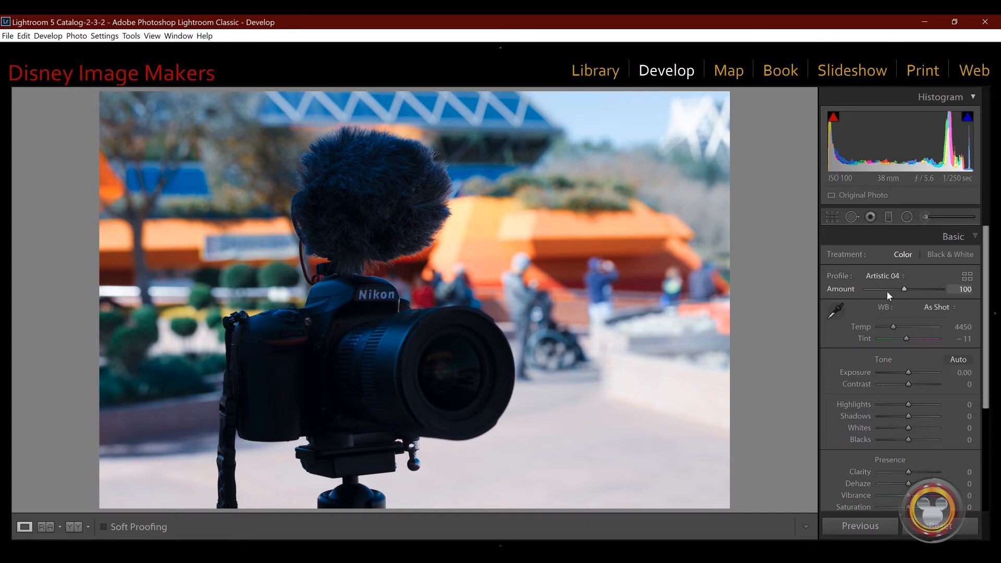
# Review the profile choices in the Basic section and the Profile Browser, and reset the photo's adjustments
pyautogui.click(889, 276)
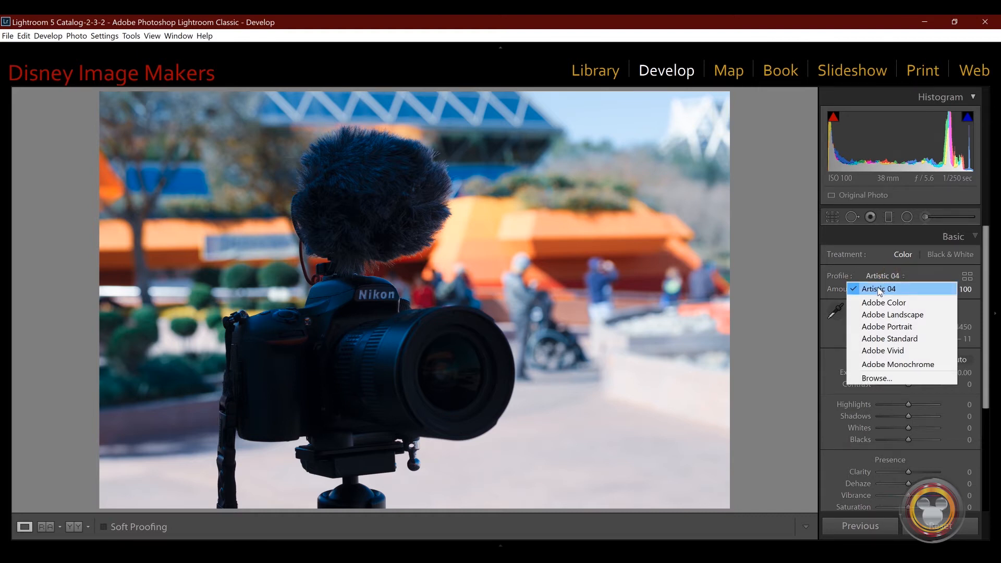
pyautogui.click(967, 275)
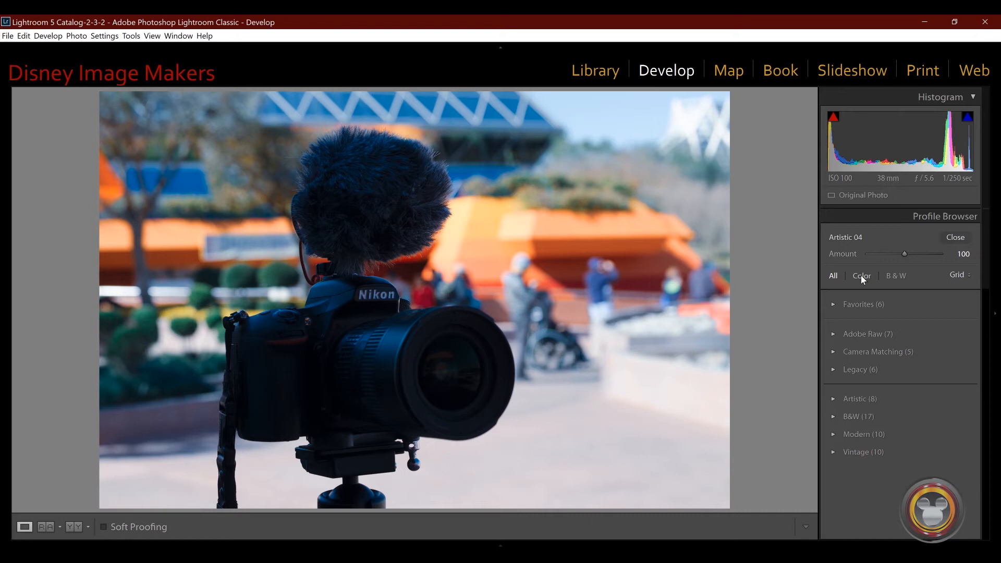
pyautogui.click(955, 237)
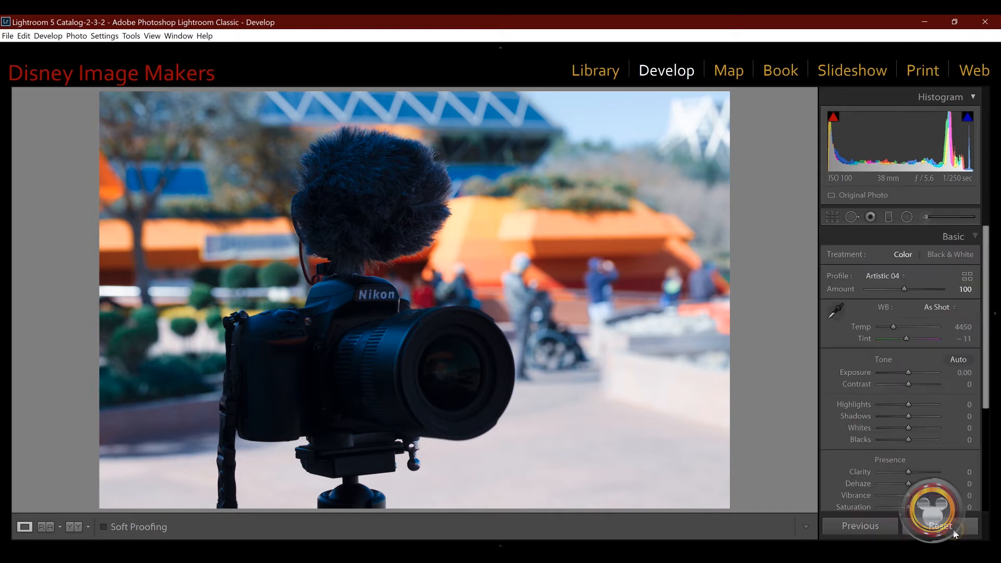
pyautogui.click(952, 528)
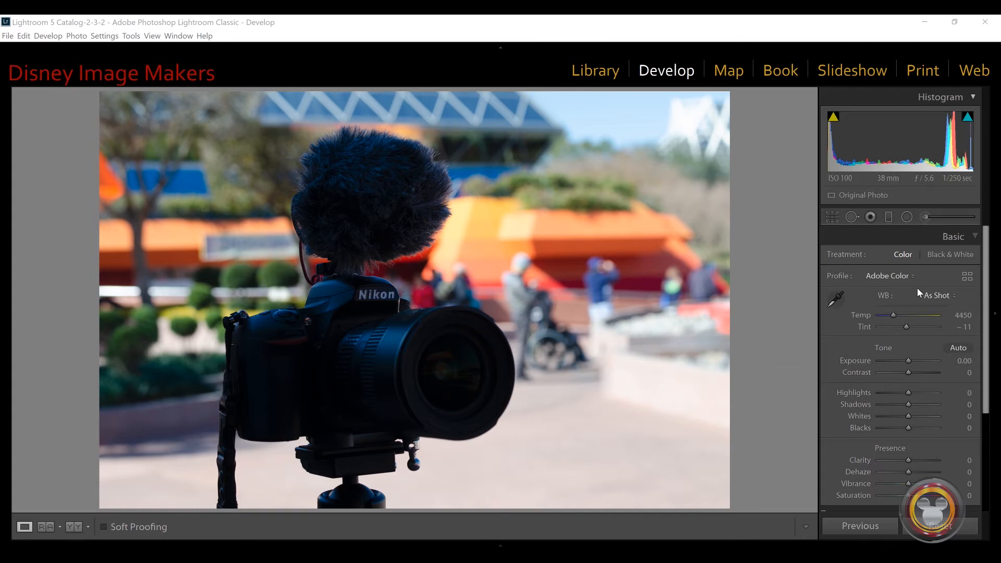
# Try the Daylight, Shade and Tungsten white balance presets on the photo and return it to As Shot
pyautogui.moveTo(985, 298)
pyautogui.mouseDown()
pyautogui.moveTo(986, 319)
pyautogui.moveTo(984, 308)
pyautogui.mouseUp()
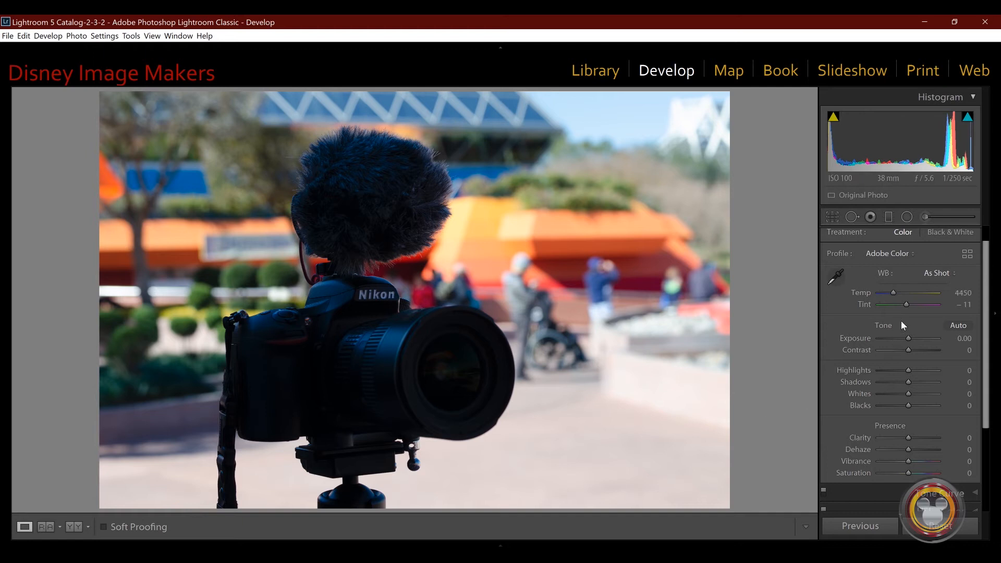
pyautogui.click(918, 273)
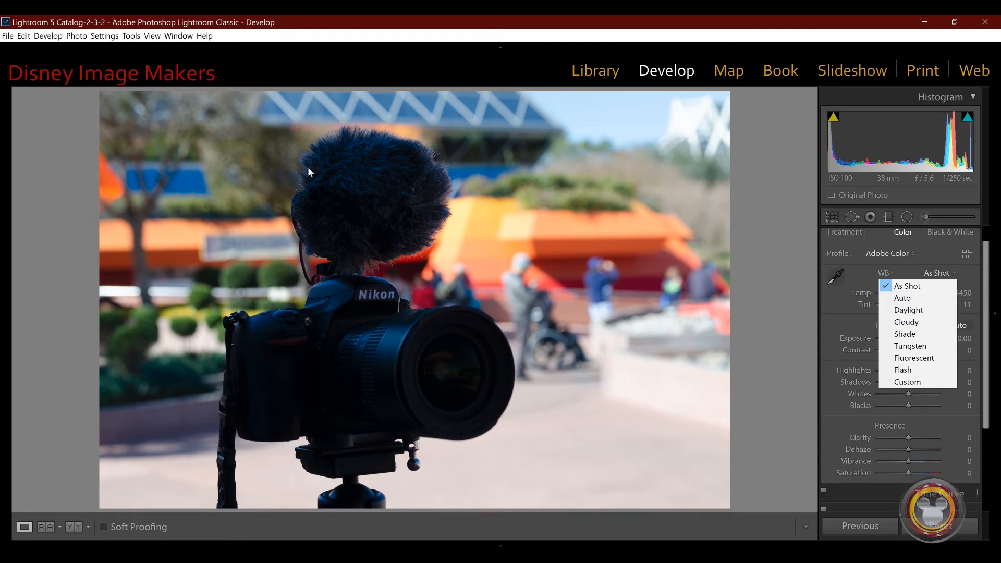
pyautogui.click(906, 311)
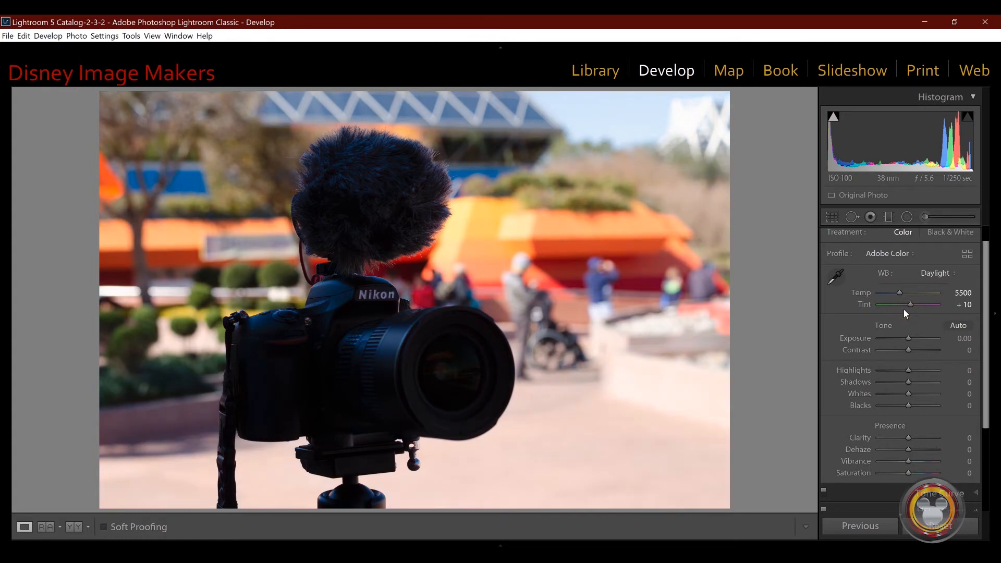
pyautogui.click(927, 272)
pyautogui.click(908, 334)
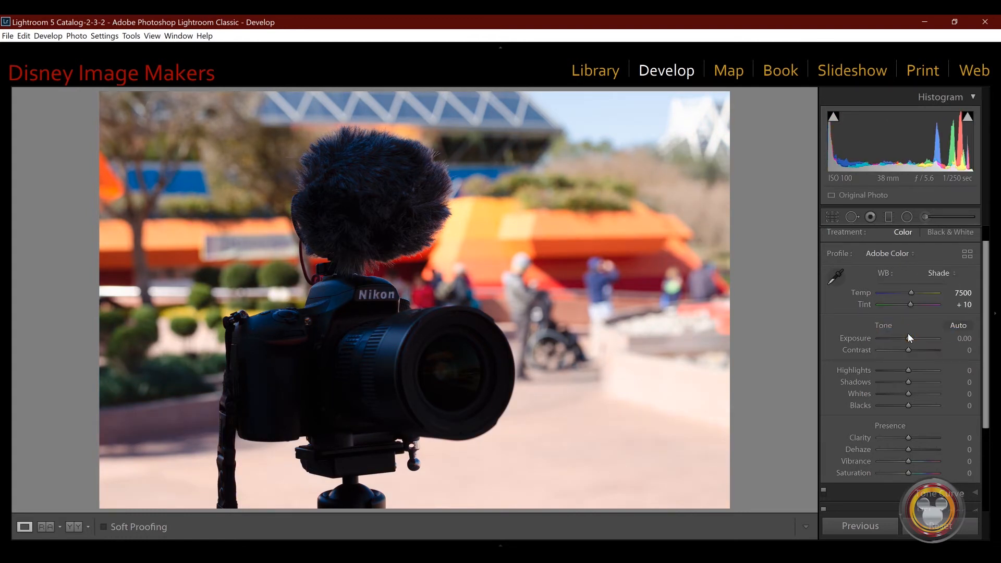
pyautogui.click(936, 273)
pyautogui.click(911, 345)
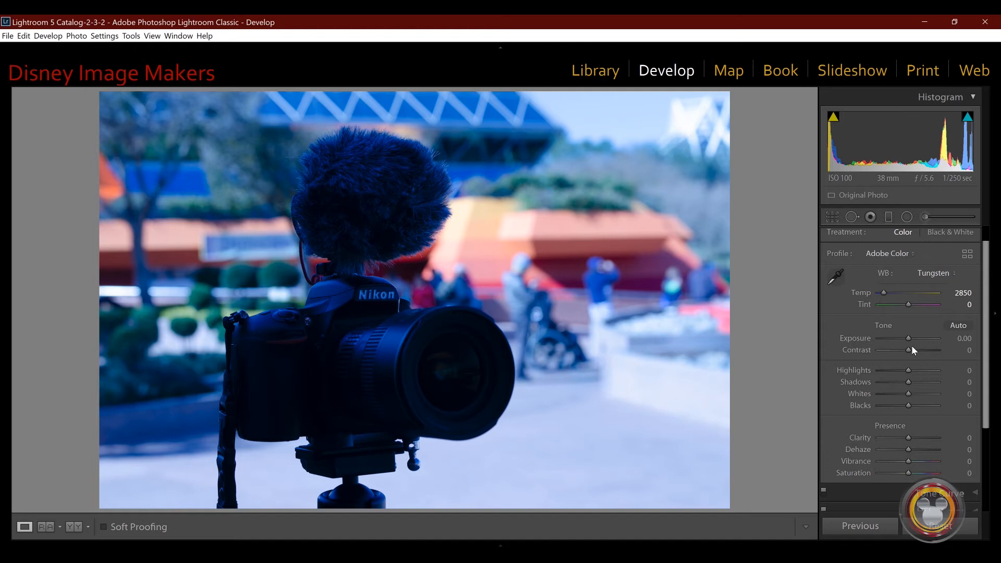
pyautogui.click(937, 276)
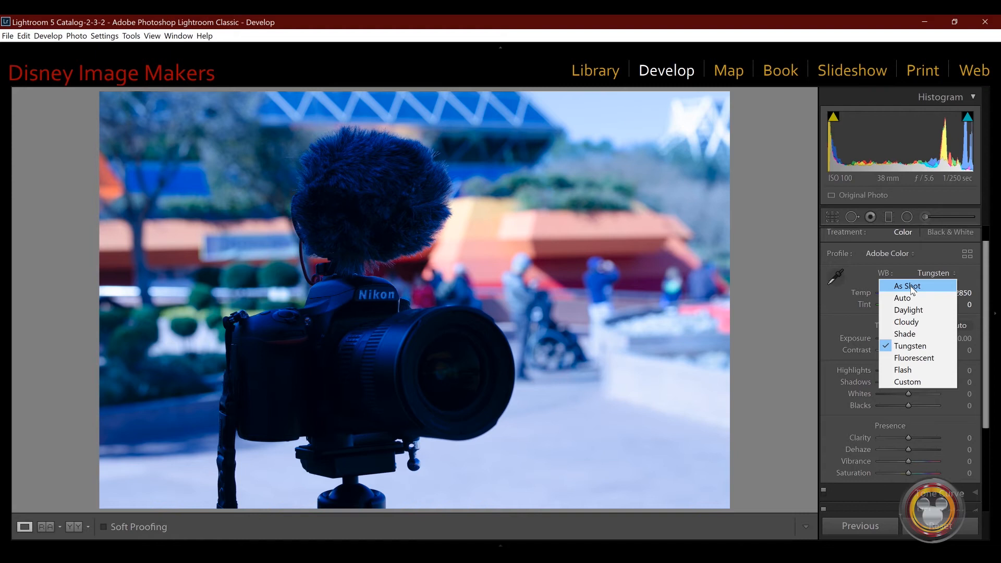
pyautogui.click(910, 291)
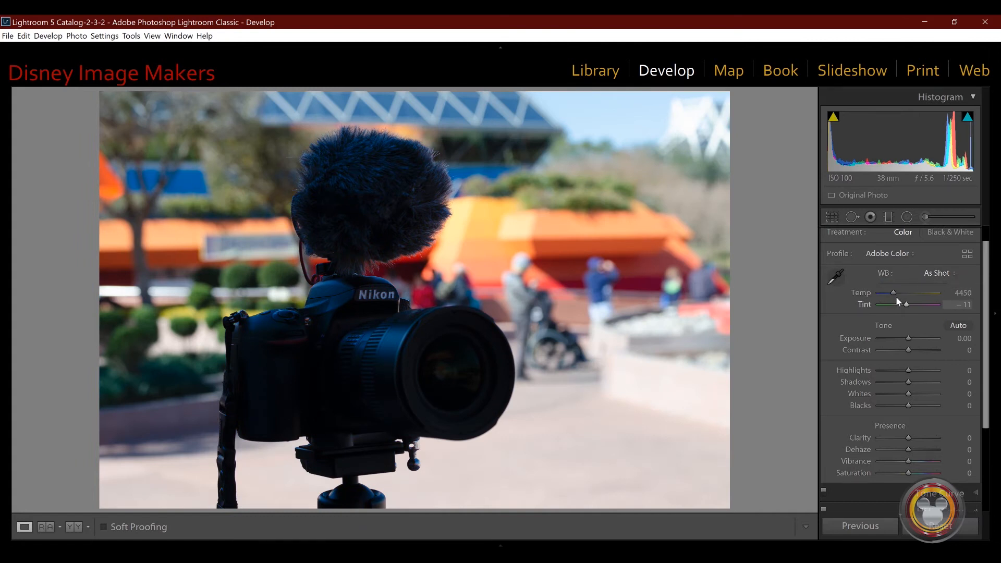
# Apply the Cloudy white balance, set Temp to 5377, try Tint at −53 and +74, and reset Tint
pyautogui.click(937, 272)
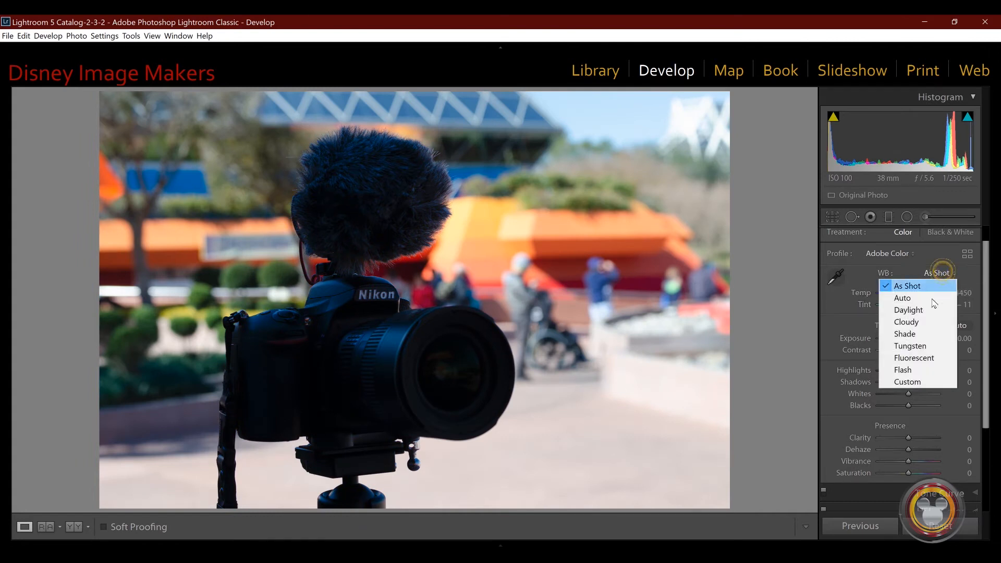
pyautogui.click(926, 322)
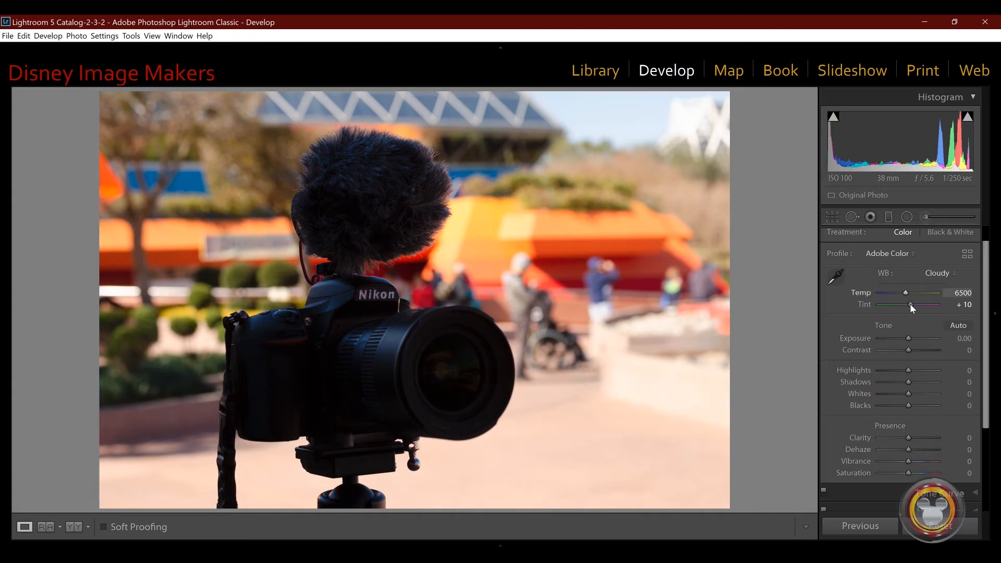
pyautogui.moveTo(905, 293)
pyautogui.mouseDown()
pyautogui.moveTo(884, 292)
pyautogui.moveTo(905, 294)
pyautogui.moveTo(887, 292)
pyautogui.moveTo(909, 307)
pyautogui.moveTo(896, 305)
pyautogui.mouseUp()
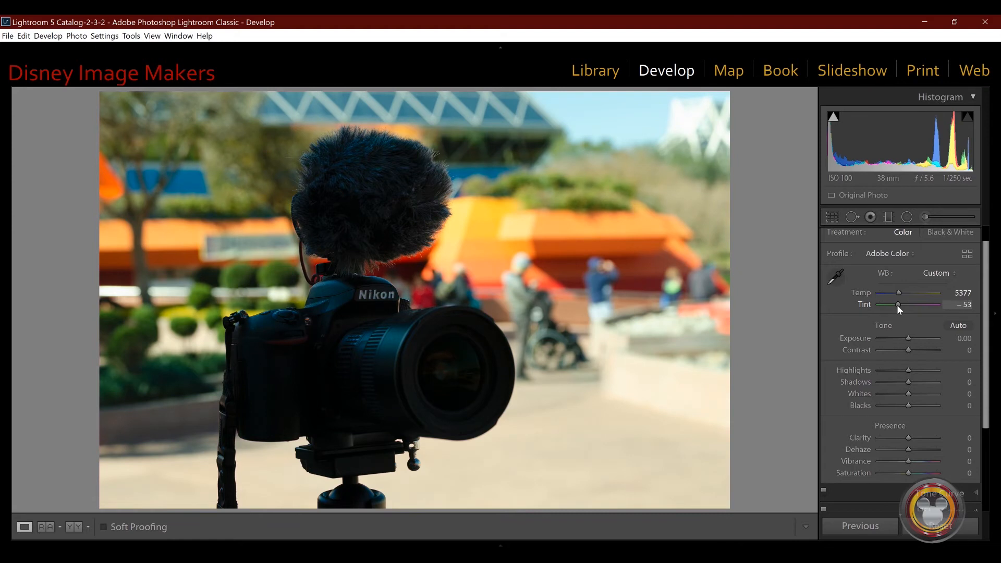
pyautogui.moveTo(896, 304); pyautogui.dragTo(921, 306)
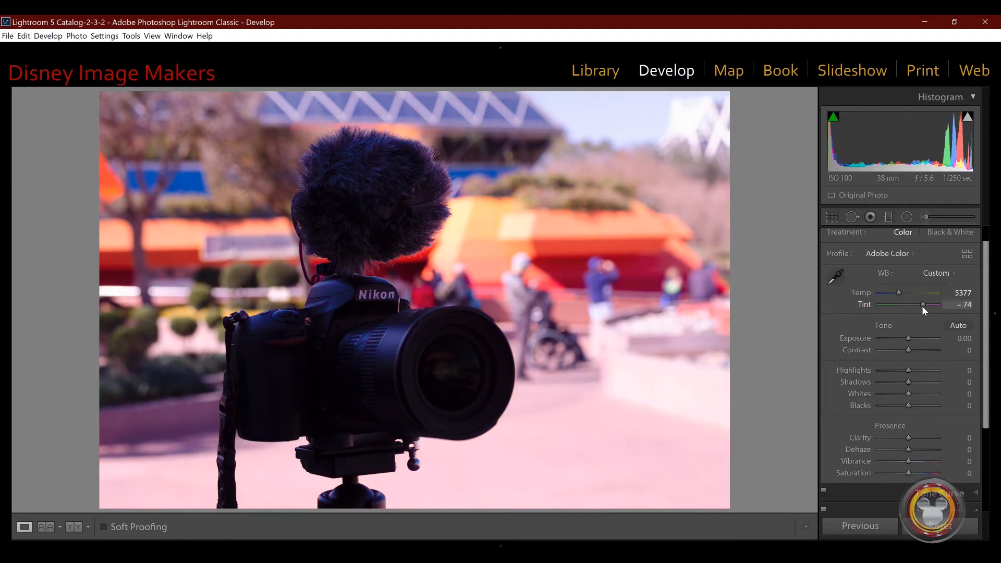
pyautogui.doubleClick(864, 304)
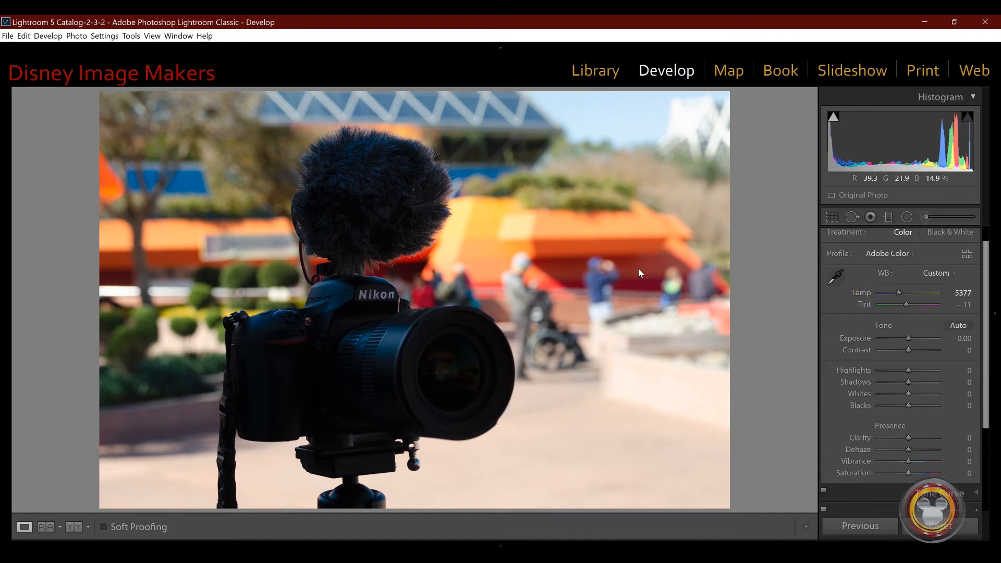
# Sample a neutral with the White Balance Selector from the pale stone behind the wall, and another from the blurred sign beside the microphone
pyautogui.click(835, 276)
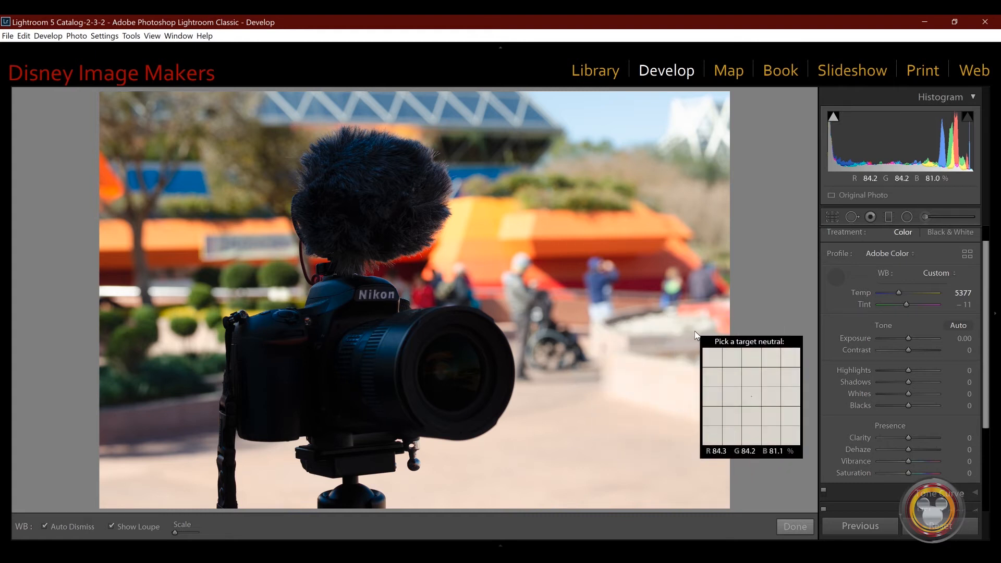
pyautogui.click(684, 339)
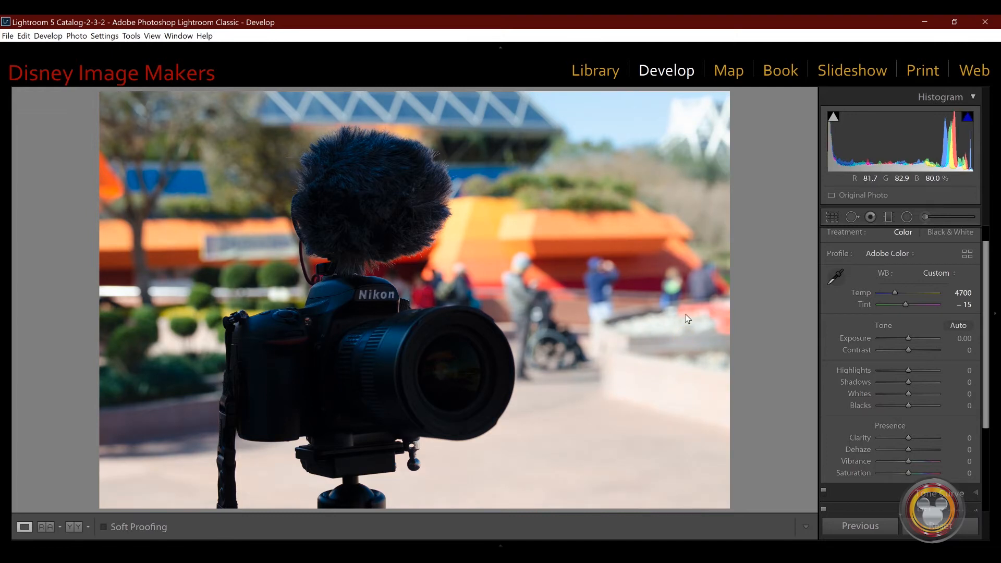
pyautogui.click(837, 279)
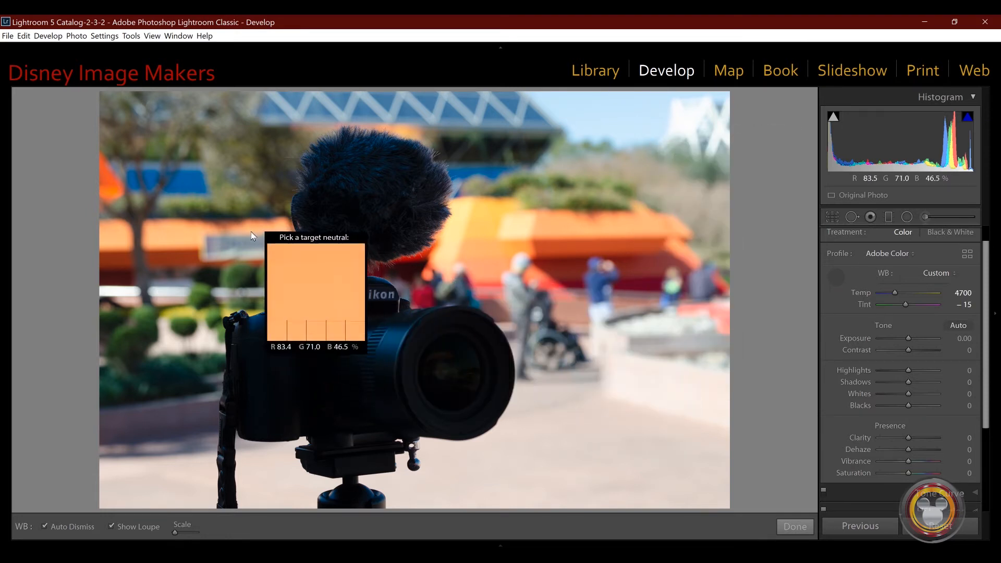
pyautogui.click(226, 239)
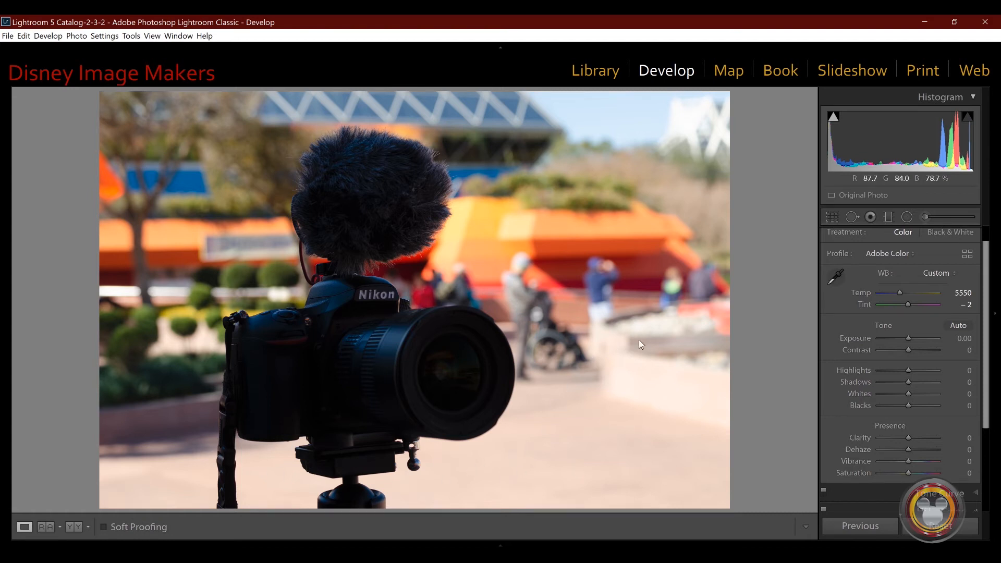
# Set Temp to 5772 and reset Contrast to its default
pyautogui.moveTo(900, 294)
pyautogui.mouseDown()
pyautogui.moveTo(881, 293)
pyautogui.moveTo(901, 302)
pyautogui.mouseUp()
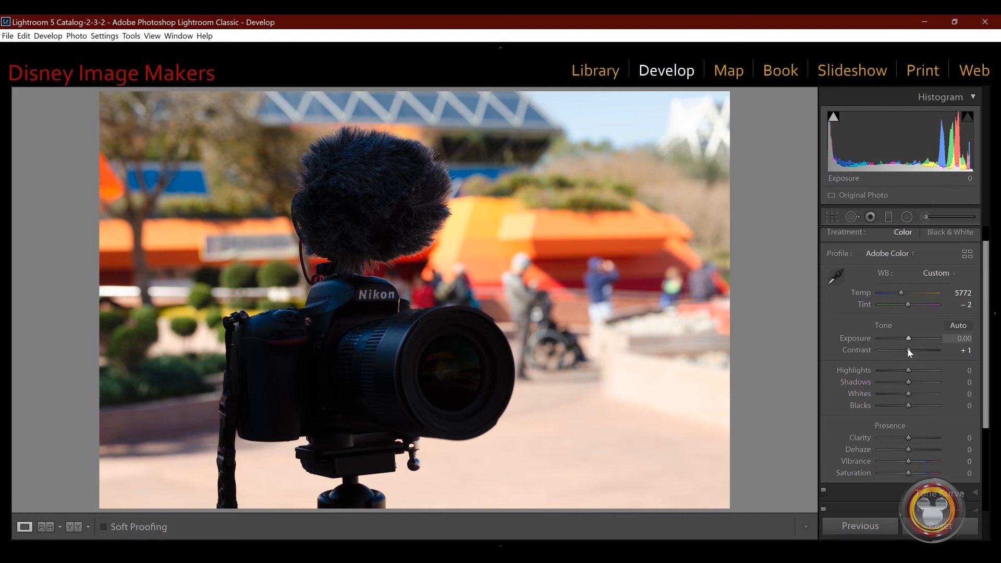
pyautogui.click(866, 349)
pyautogui.doubleClick(866, 349)
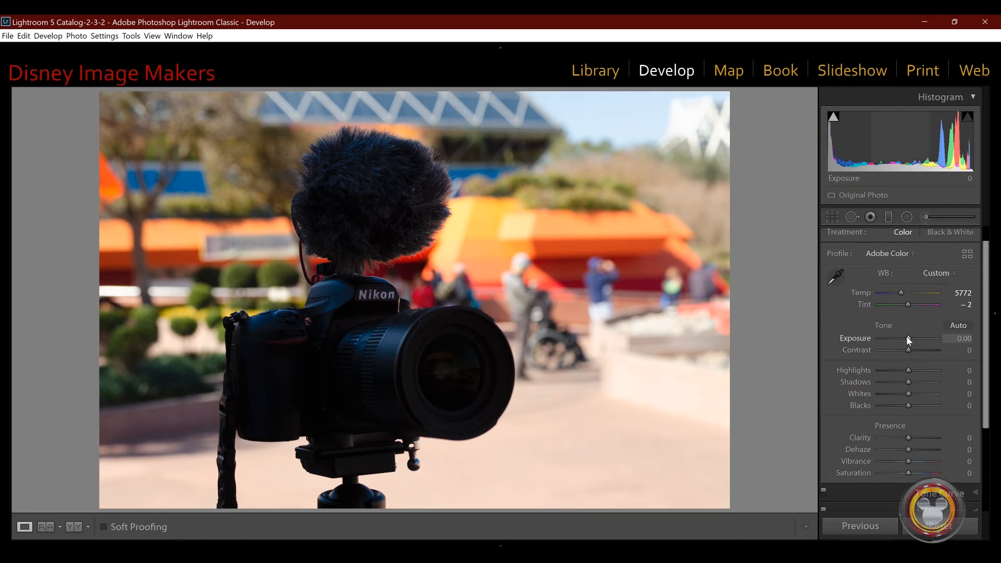
# Raise Exposure to +2.81 and toggle the highlight clipping warning on and off to check the blown-out areas
pyautogui.moveTo(911, 338); pyautogui.dragTo(925, 340)
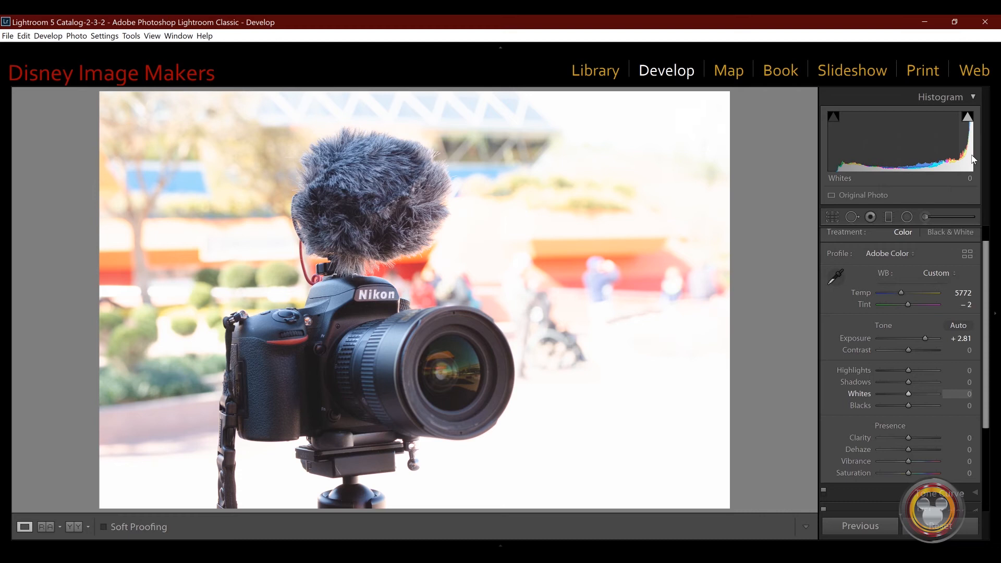
pyautogui.click(966, 117)
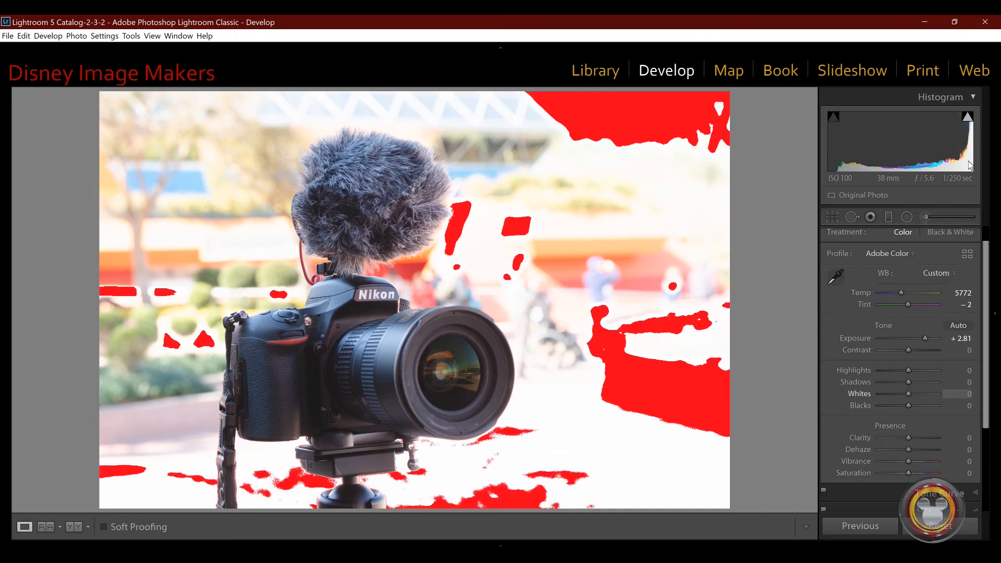
pyautogui.click(967, 117)
pyautogui.click(967, 117)
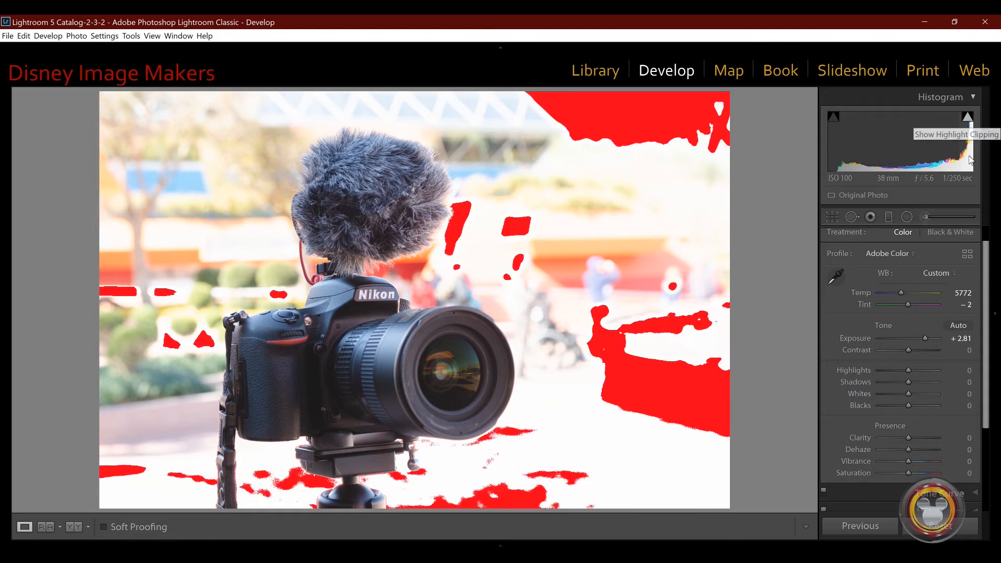
pyautogui.click(968, 118)
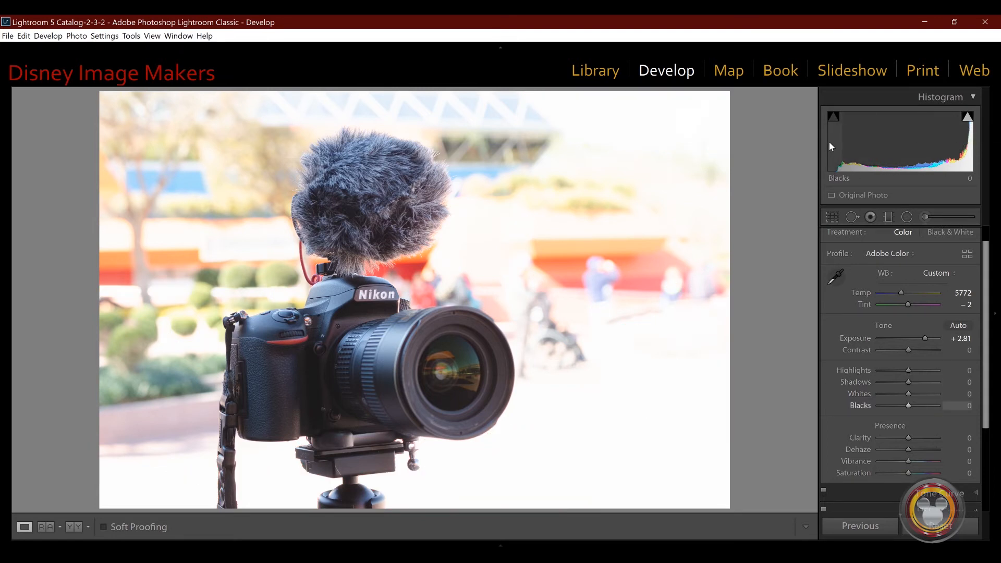
# Try Exposure at −3.95 and +0.09, and reset it to its default
pyautogui.moveTo(926, 337); pyautogui.dragTo(887, 337)
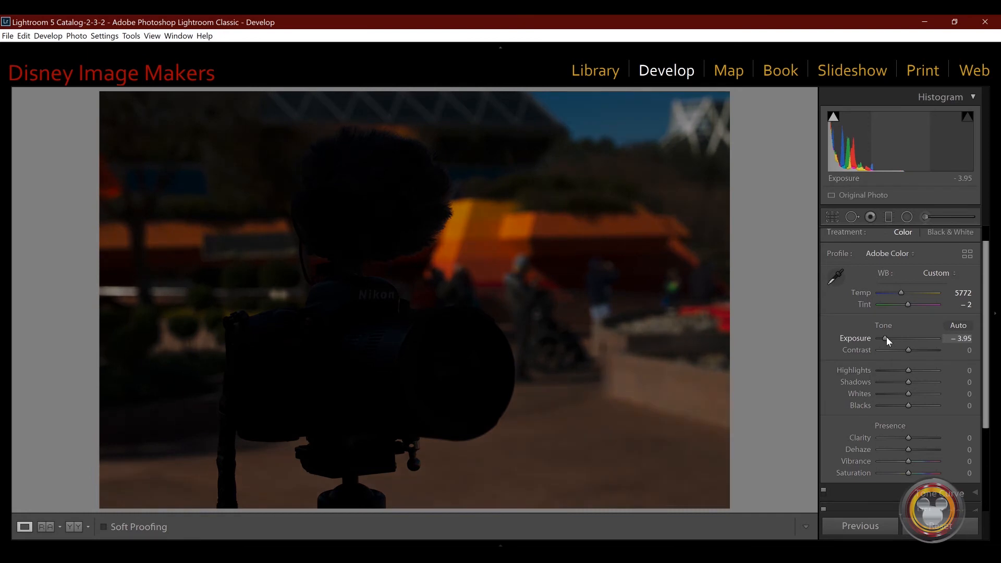
pyautogui.moveTo(886, 337); pyautogui.dragTo(909, 337)
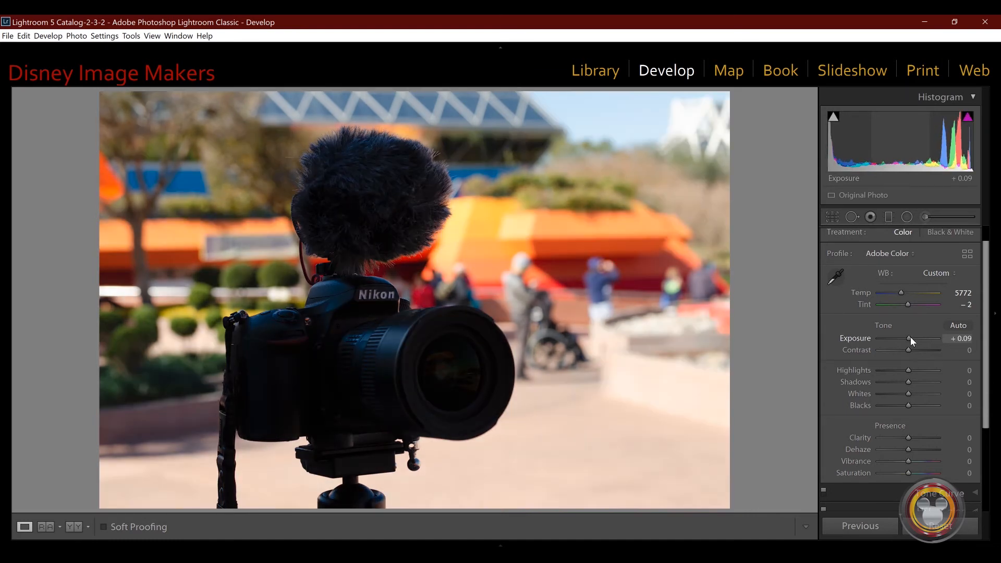
pyautogui.moveTo(909, 337); pyautogui.dragTo(909, 337)
pyautogui.doubleClick(850, 342)
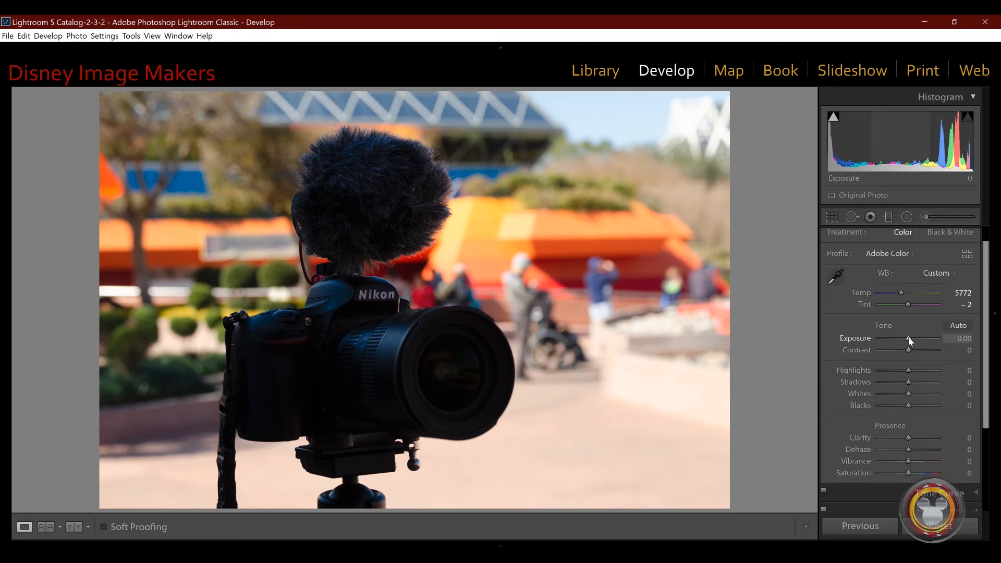
# Balance the photo's tones with Exposure at +0.75, Shadows at +80 and Highlights at −81
pyautogui.moveTo(908, 337); pyautogui.dragTo(912, 337)
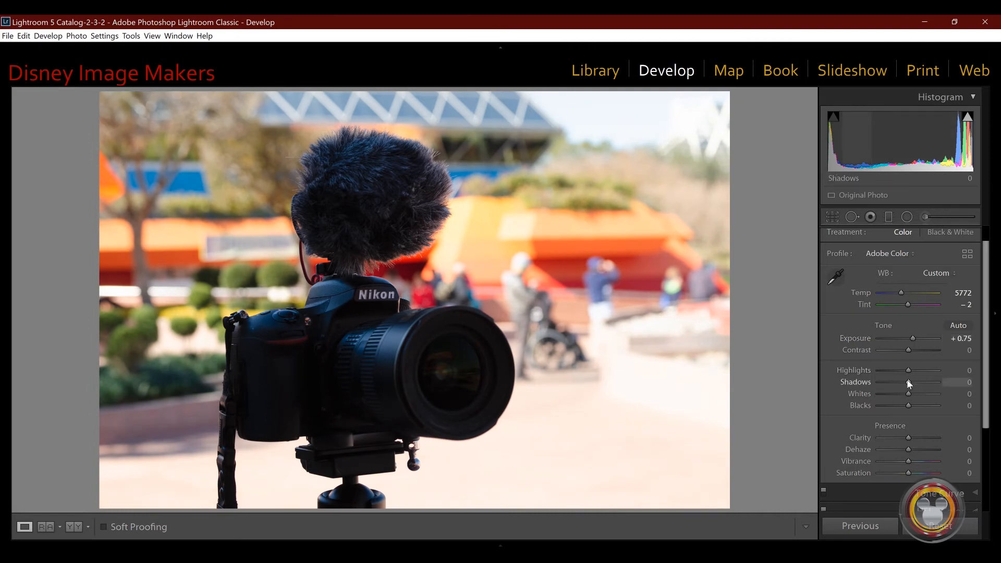
pyautogui.moveTo(909, 380); pyautogui.dragTo(931, 381)
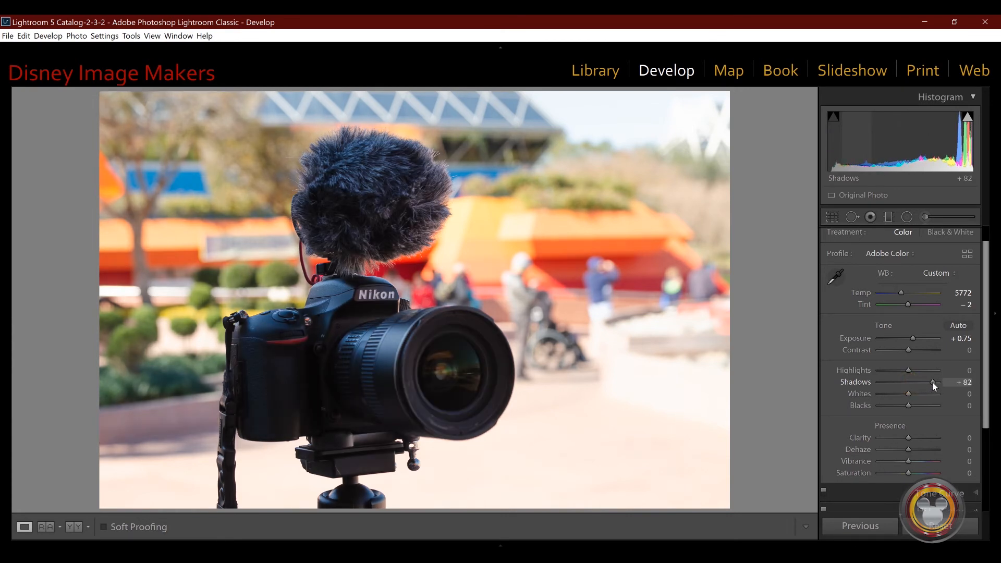
pyautogui.moveTo(932, 382); pyautogui.dragTo(931, 382)
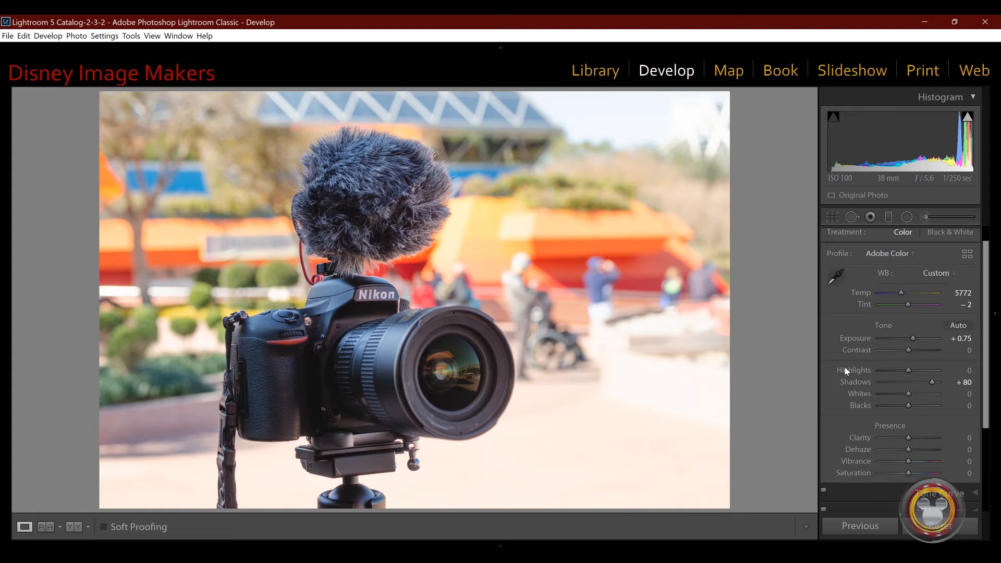
pyautogui.moveTo(908, 370); pyautogui.dragTo(883, 375)
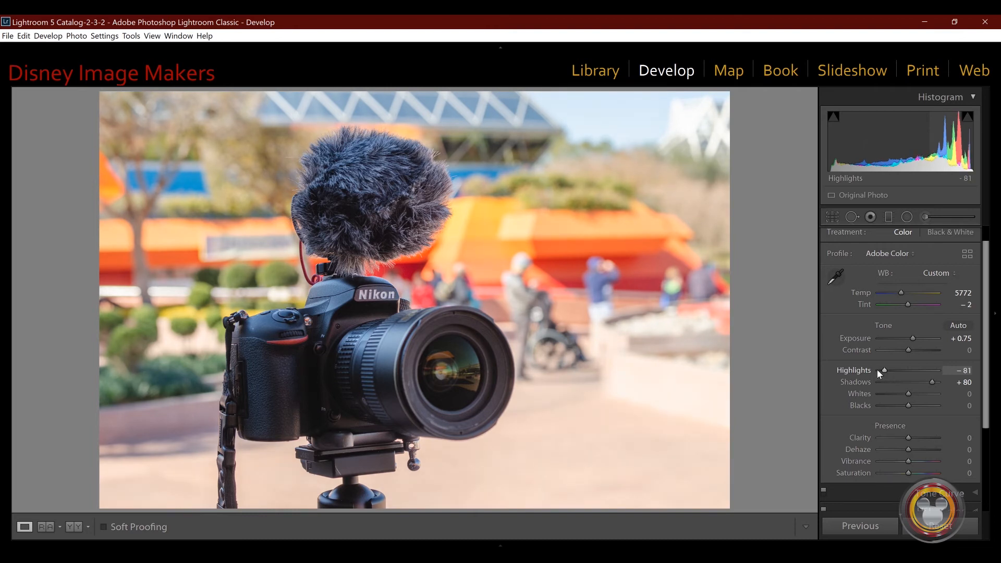
# Compare the photo before and after side by side, return to the single view and lower Exposure to +0.48
pyautogui.hotkey('shift', 'y')
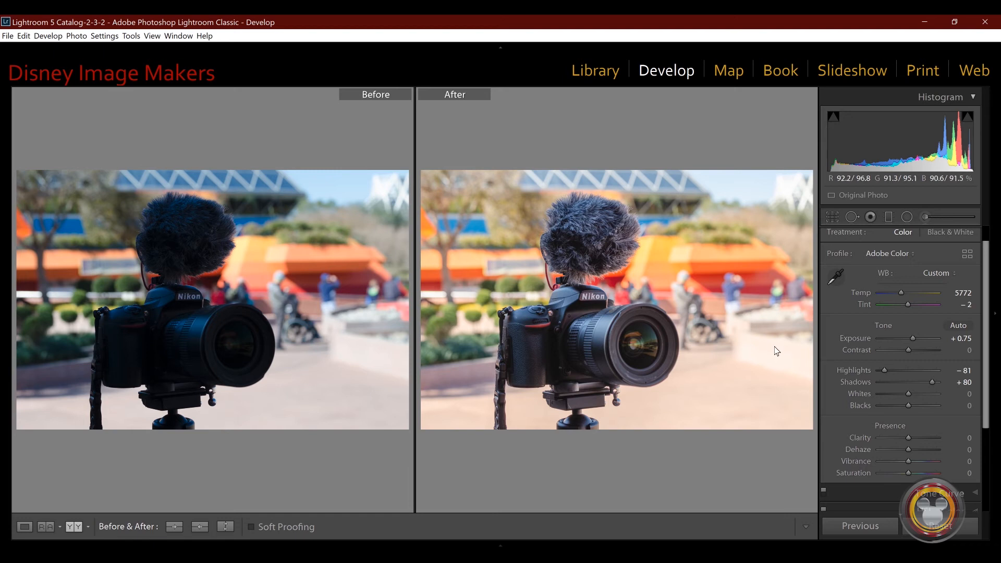
pyautogui.press('y')
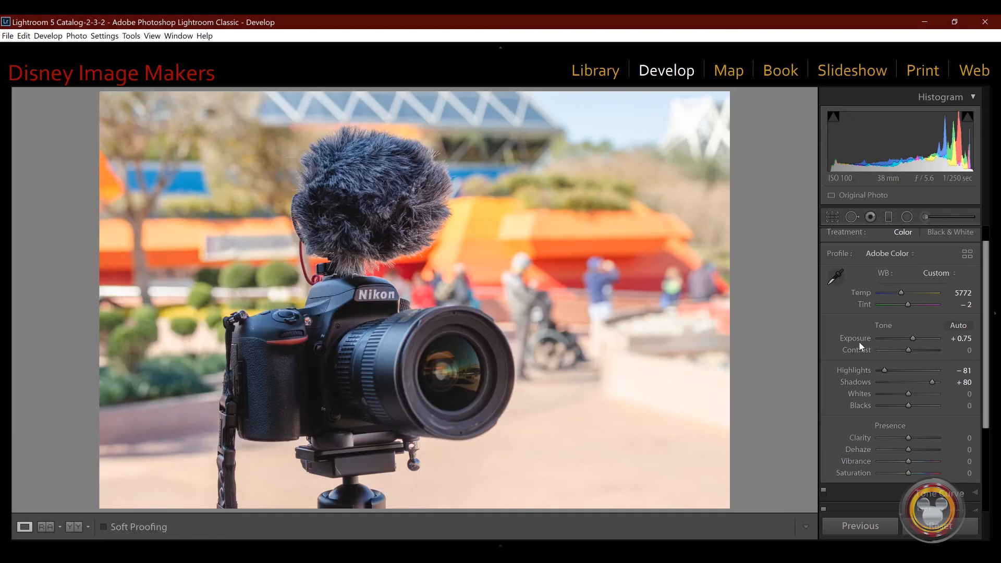
pyautogui.moveTo(912, 339); pyautogui.dragTo(908, 339)
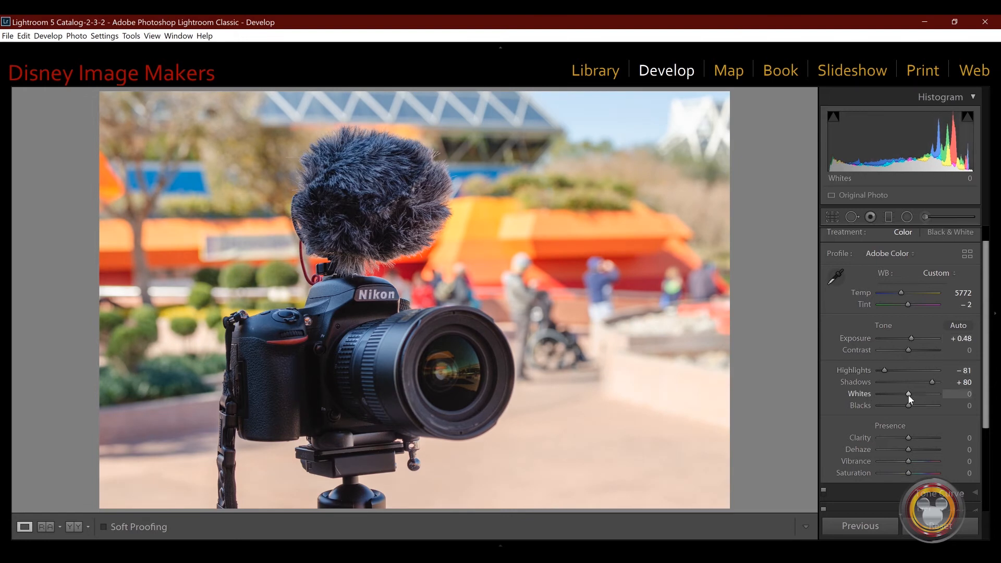
# Set Whites to +6, using the clipping preview at +11 and +51 to check for blown-out highlights
pyautogui.moveTo(908, 394); pyautogui.dragTo(911, 395)
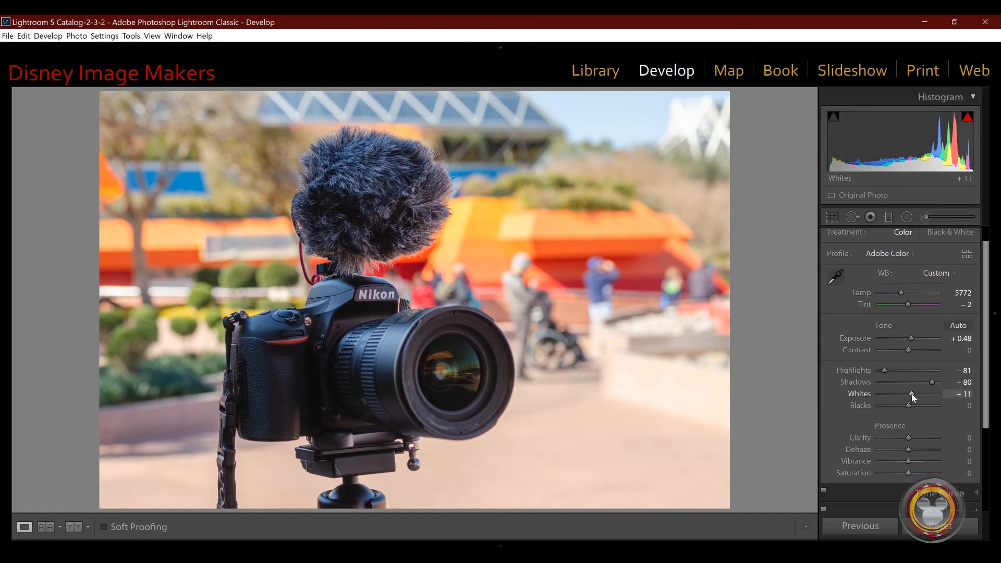
pyautogui.press('alt')
pyautogui.keyDown('alt'); pyautogui.click(912, 394); pyautogui.keyUp('alt')
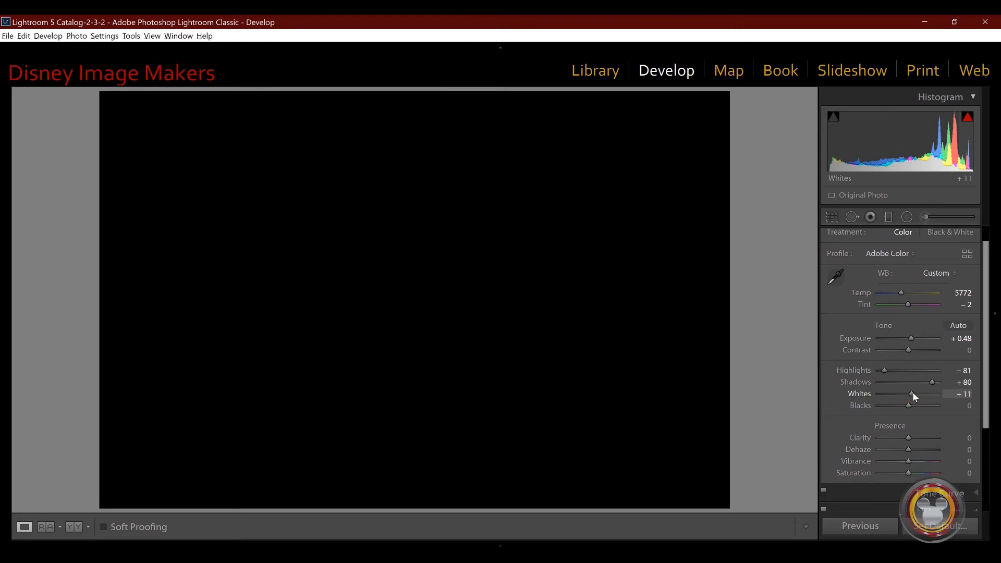
pyautogui.moveTo(913, 393); pyautogui.dragTo(933, 393)
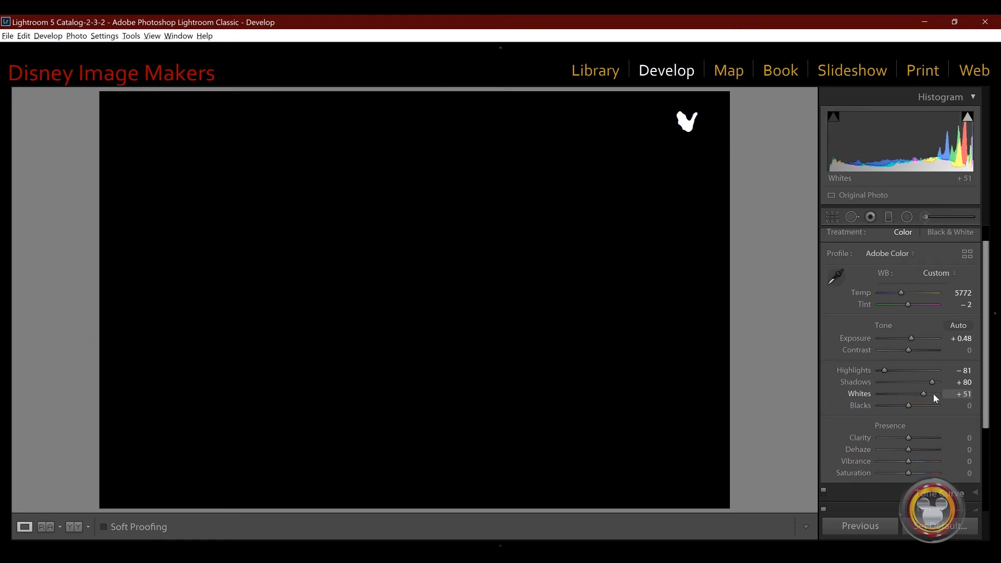
pyautogui.moveTo(932, 392); pyautogui.dragTo(911, 396)
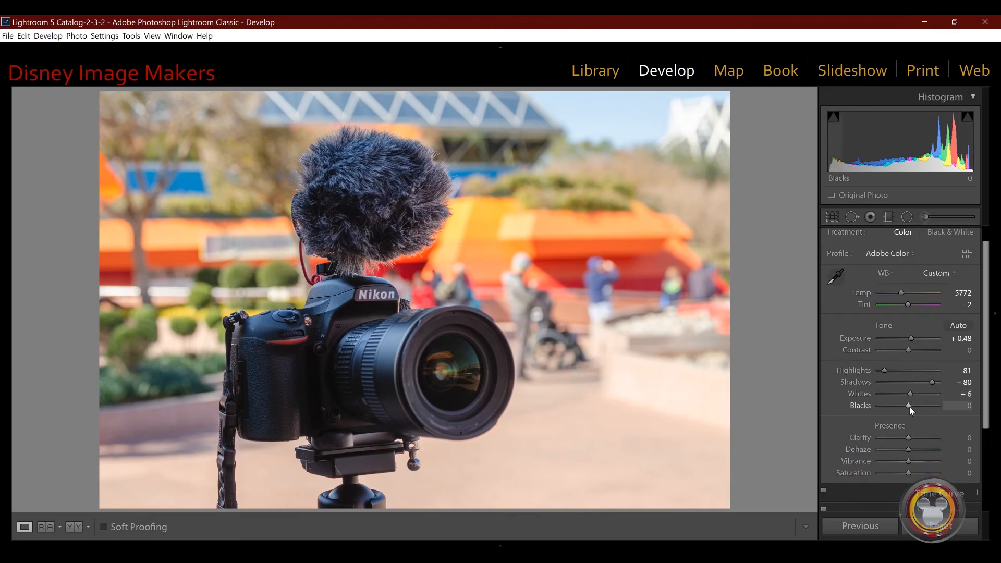
# Set Blacks to −17 after checking the shadow clipping preview at −68, and raise Shadows to +94
pyautogui.moveTo(909, 405); pyautogui.dragTo(905, 411)
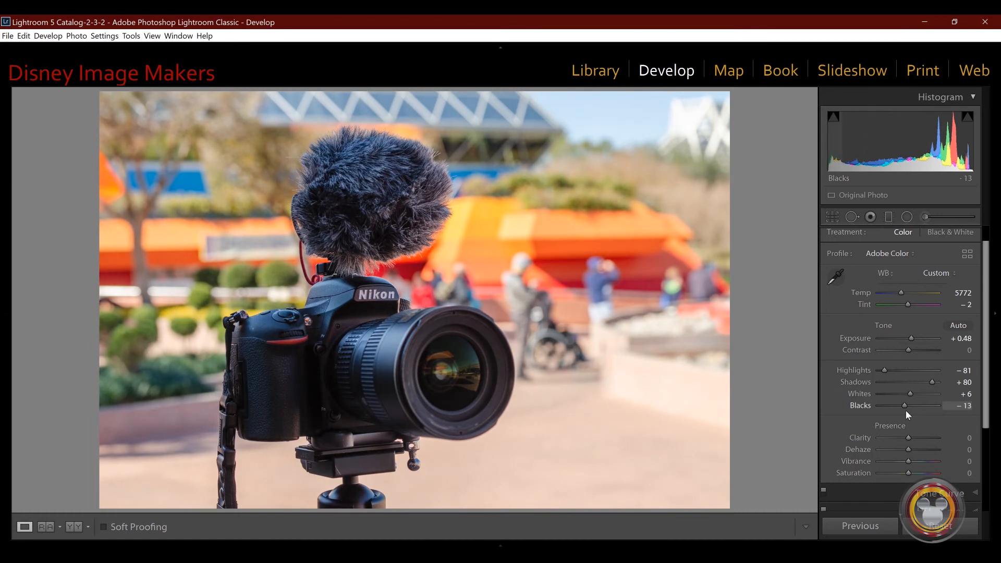
pyautogui.moveTo(906, 414); pyautogui.dragTo(905, 410)
pyautogui.press('alt')
pyautogui.moveTo(904, 405); pyautogui.dragTo(889, 404)
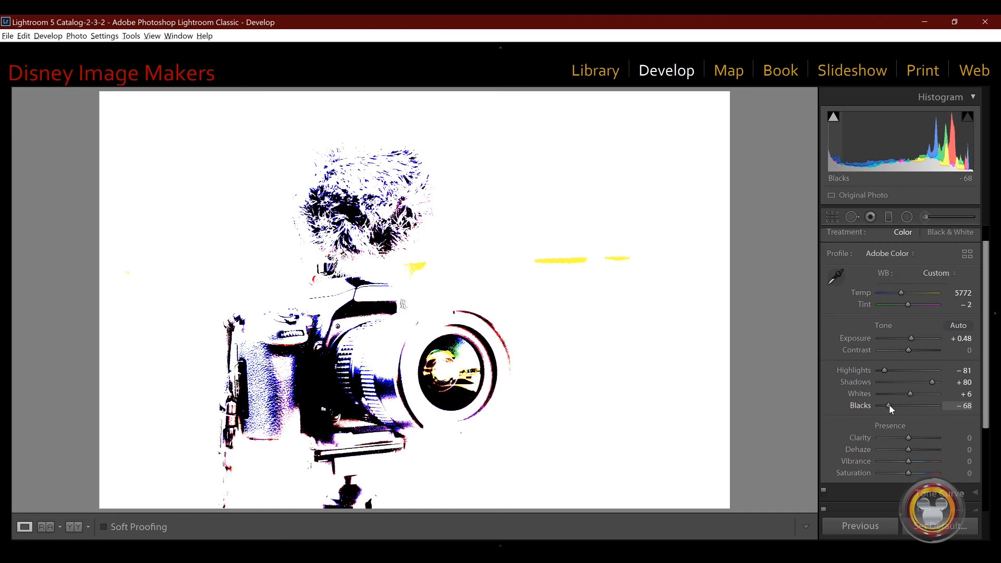
pyautogui.moveTo(889, 404); pyautogui.dragTo(889, 404)
pyautogui.press('alt')
pyautogui.moveTo(889, 405)
pyautogui.mouseDown()
pyautogui.moveTo(906, 405)
pyautogui.moveTo(897, 401)
pyautogui.mouseUp()
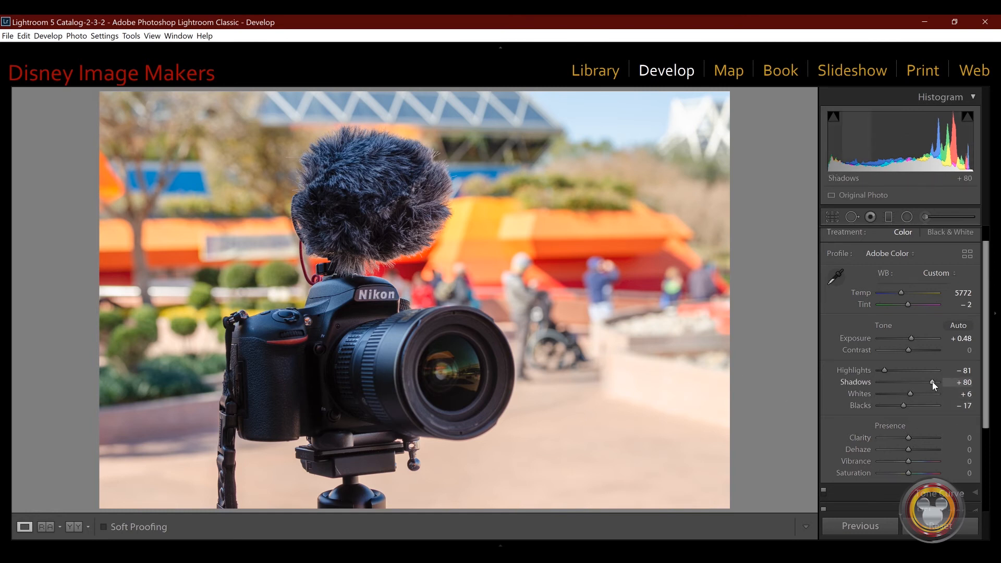
pyautogui.moveTo(932, 382); pyautogui.dragTo(936, 382)
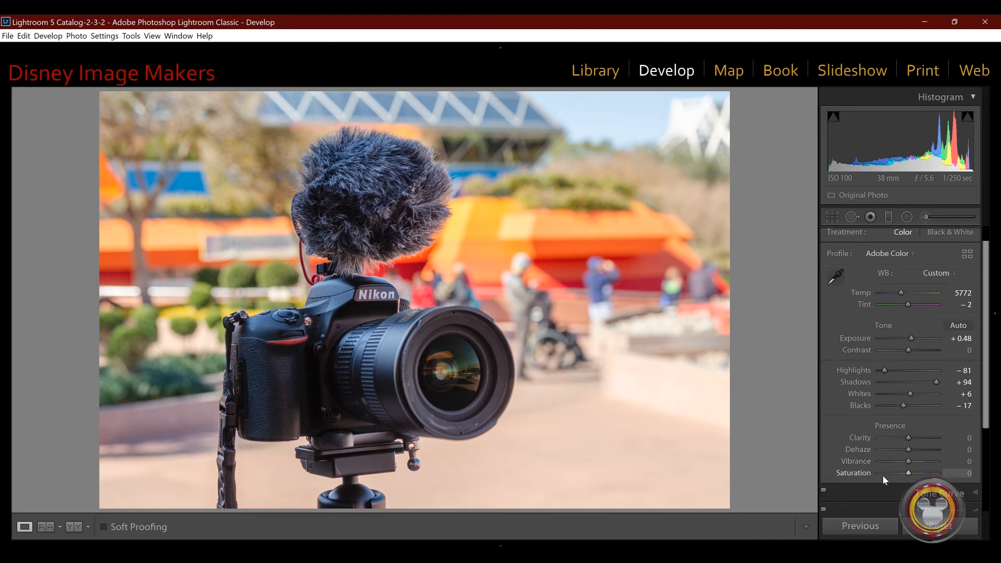
# Set Contrast to +1 and settle Clarity at +32 after trying +100 and −39
pyautogui.click(908, 349)
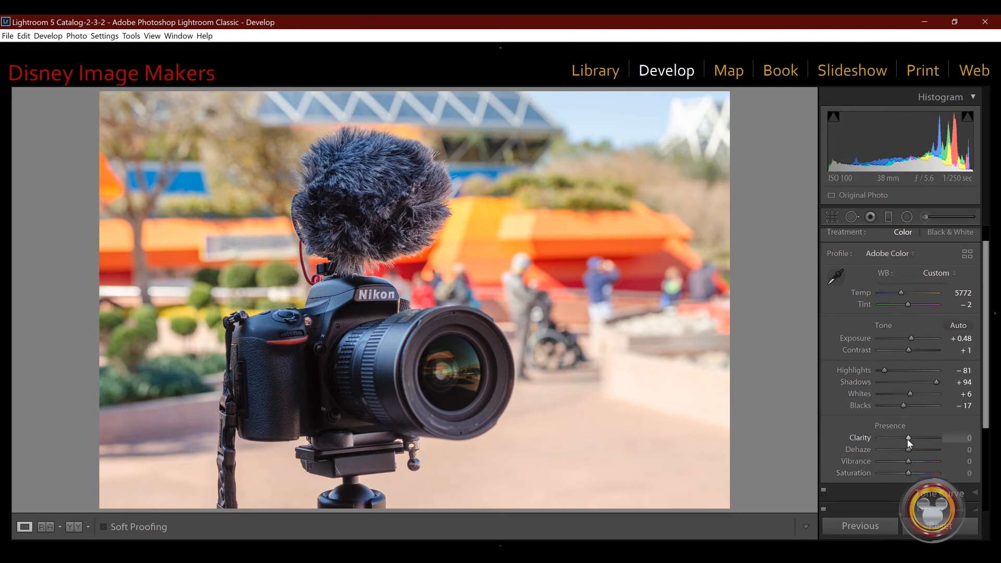
pyautogui.moveTo(908, 437); pyautogui.dragTo(946, 439)
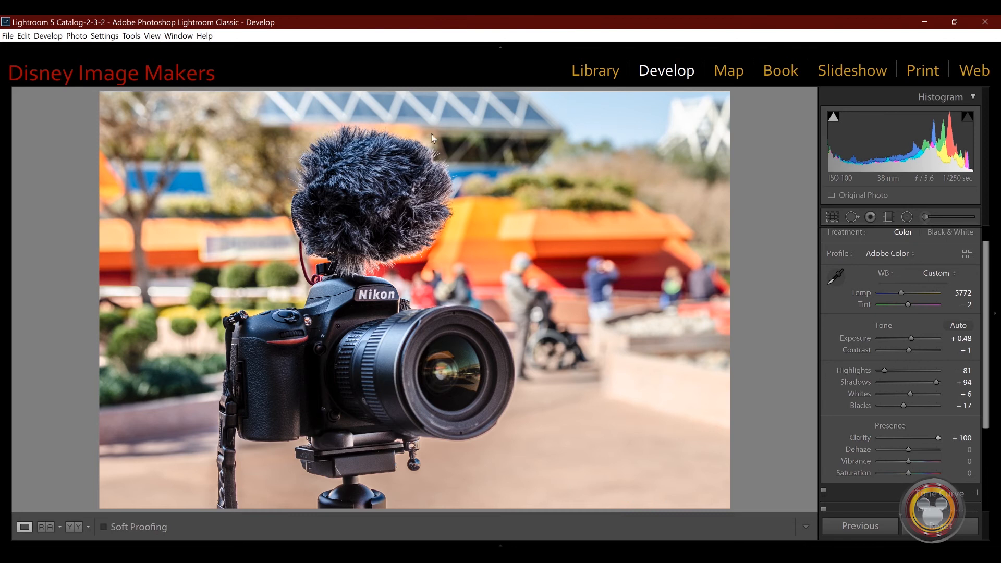
pyautogui.moveTo(936, 438); pyautogui.dragTo(895, 439)
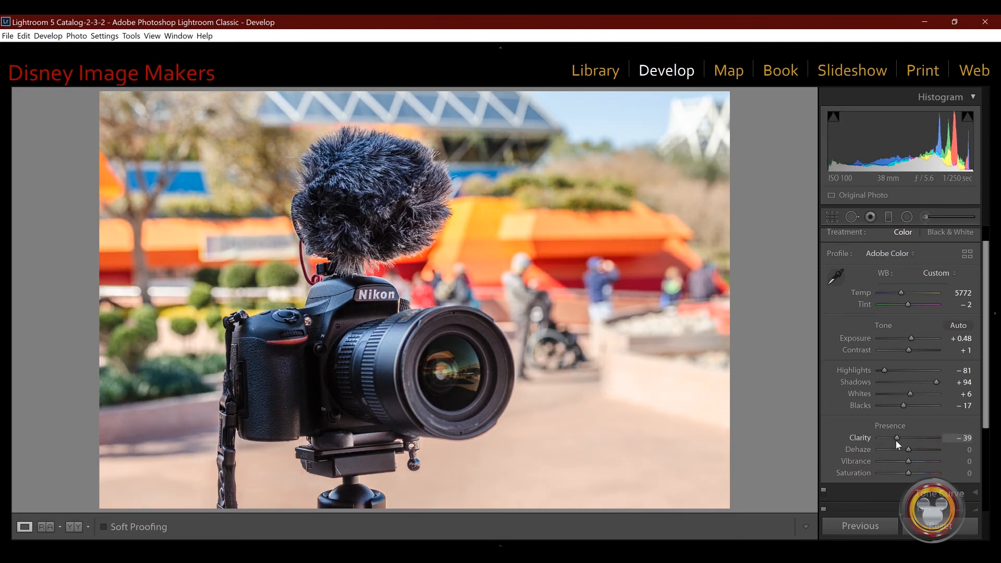
pyautogui.moveTo(896, 440); pyautogui.dragTo(913, 439)
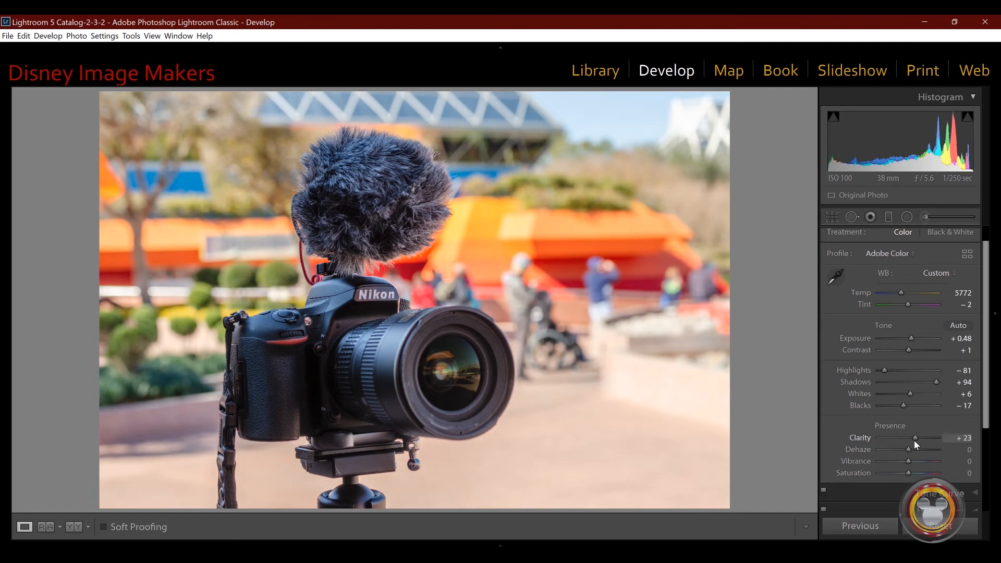
pyautogui.moveTo(913, 440)
pyautogui.mouseDown()
pyautogui.moveTo(904, 439)
pyautogui.moveTo(916, 439)
pyautogui.mouseUp()
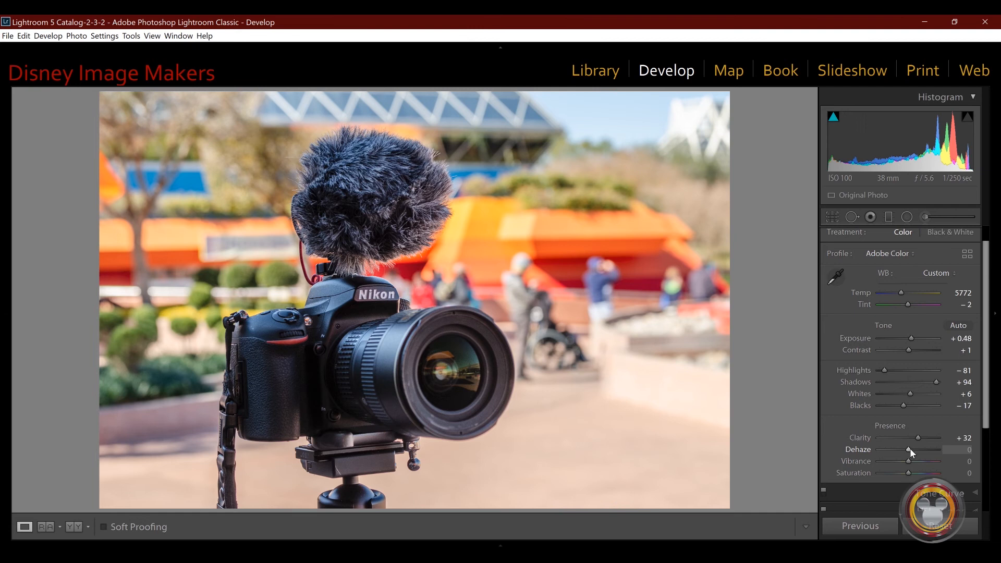
# Try Dehaze at +39, +1 and −4, and reset it to its default
pyautogui.moveTo(909, 450); pyautogui.dragTo(920, 451)
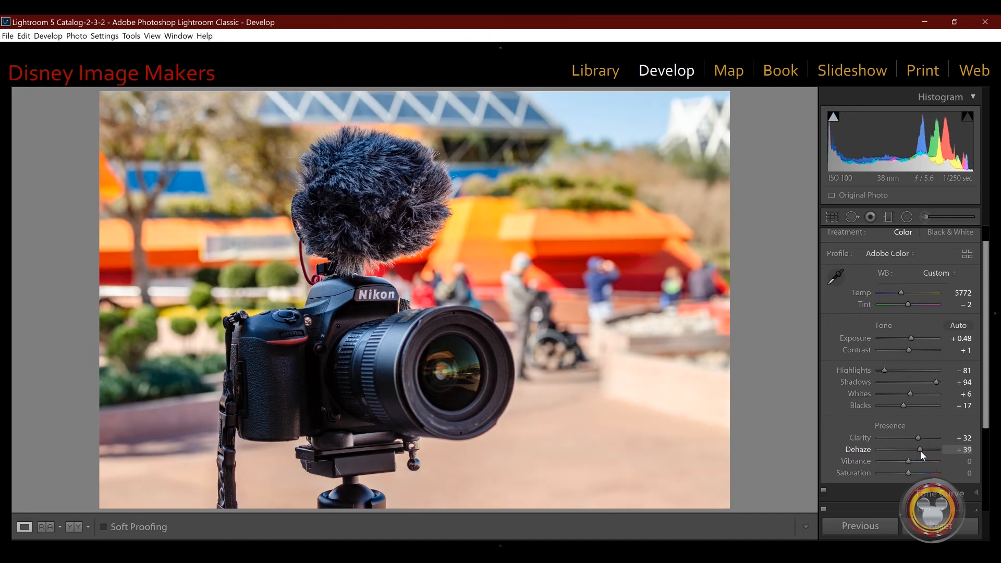
pyautogui.moveTo(919, 450)
pyautogui.mouseDown()
pyautogui.moveTo(899, 452)
pyautogui.moveTo(909, 457)
pyautogui.mouseUp()
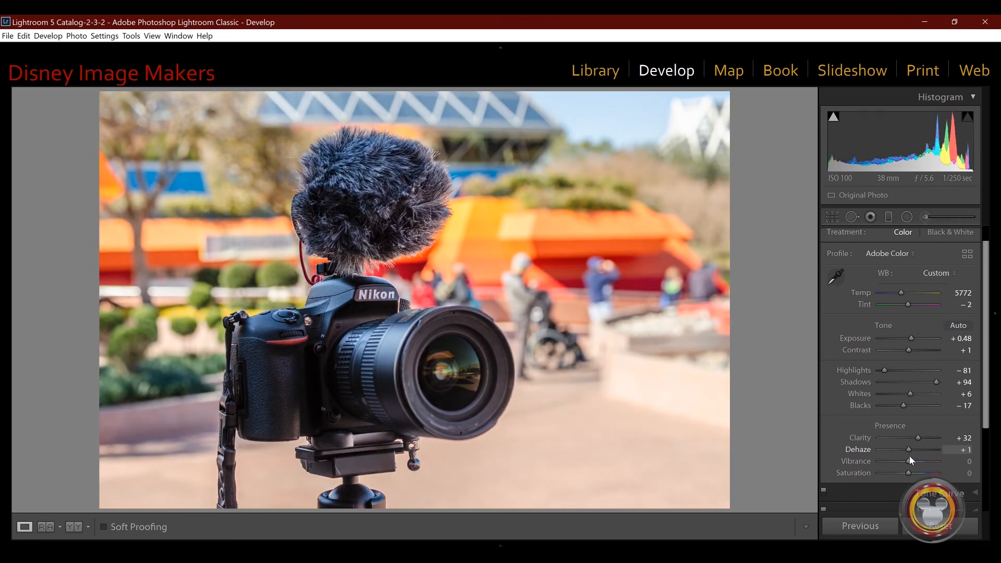
pyautogui.moveTo(908, 448); pyautogui.dragTo(907, 454)
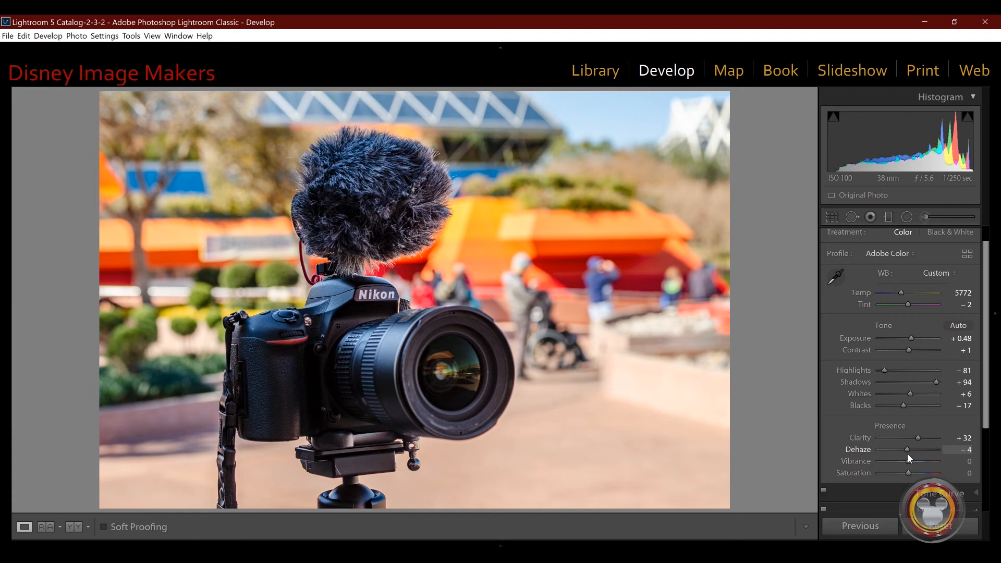
pyautogui.doubleClick(908, 452)
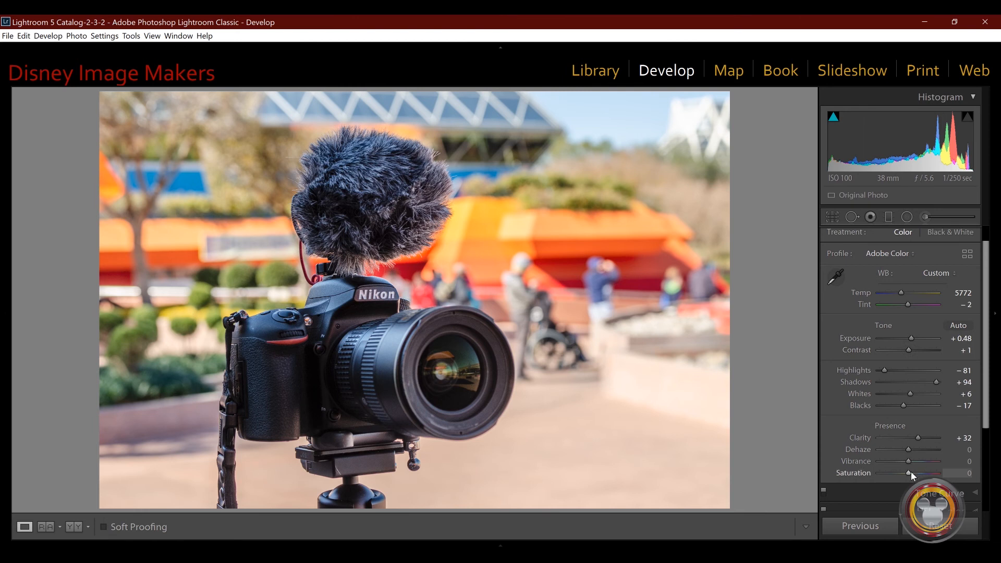
# Raise Vibrance to +18, compare the photo before and after side by side, and return to the single view
pyautogui.moveTo(909, 473)
pyautogui.mouseDown()
pyautogui.moveTo(931, 473)
pyautogui.moveTo(880, 474)
pyautogui.moveTo(909, 474)
pyautogui.mouseUp()
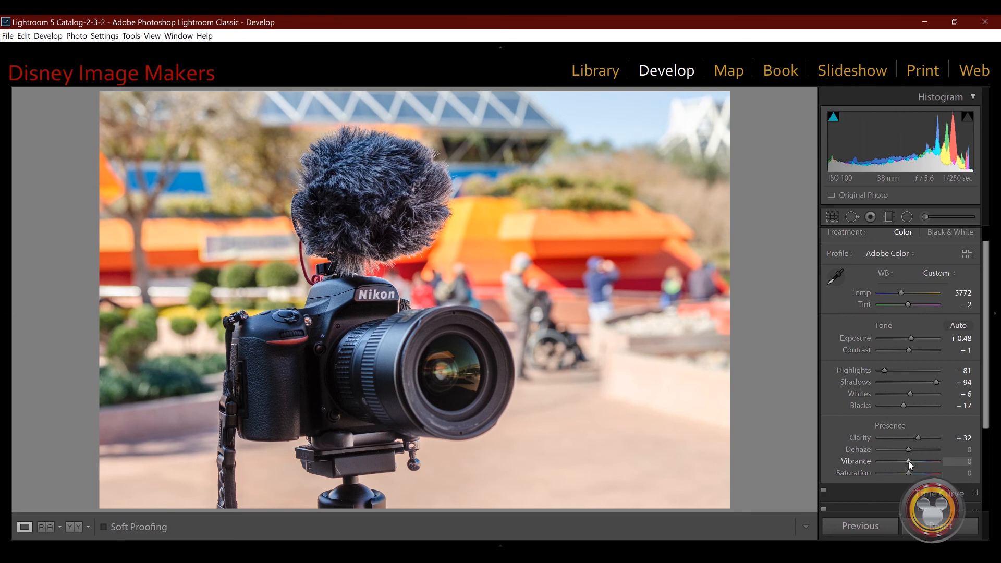
pyautogui.moveTo(907, 461)
pyautogui.mouseDown()
pyautogui.moveTo(928, 464)
pyautogui.moveTo(889, 464)
pyautogui.moveTo(913, 467)
pyautogui.mouseUp()
pyautogui.hotkey('alt', 'y')
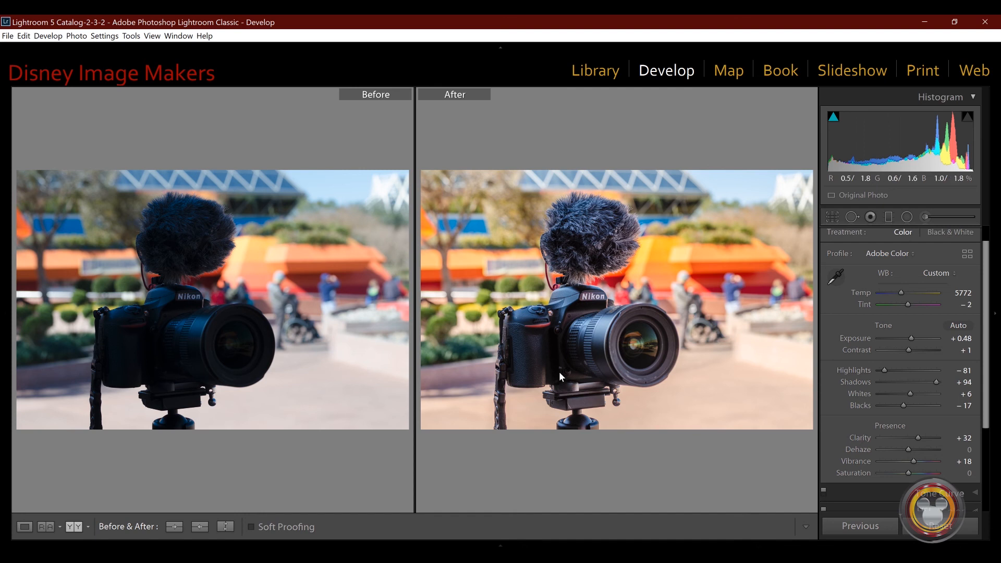
pyautogui.press('y')
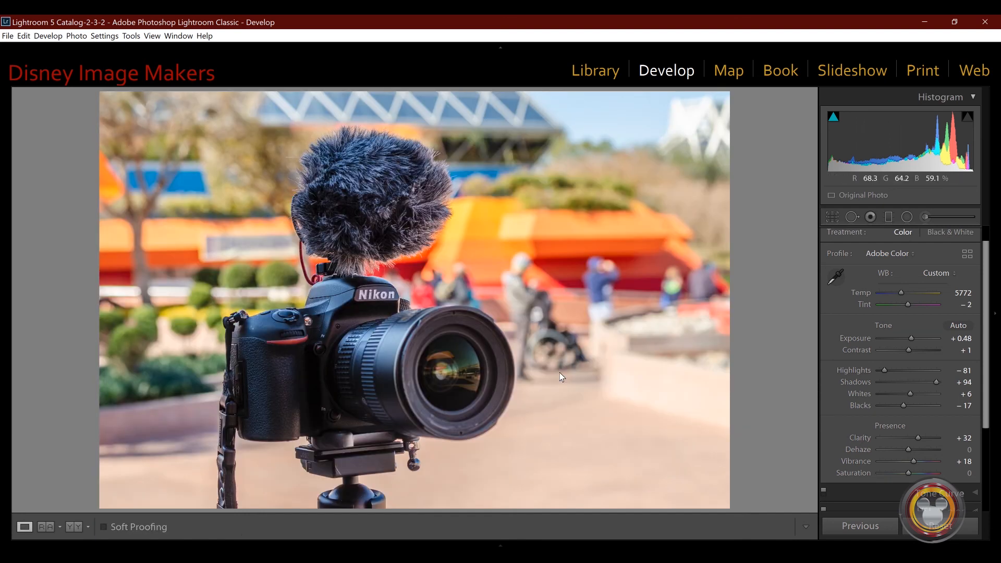
pyautogui.moveTo(986, 295); pyautogui.dragTo(991, 385)
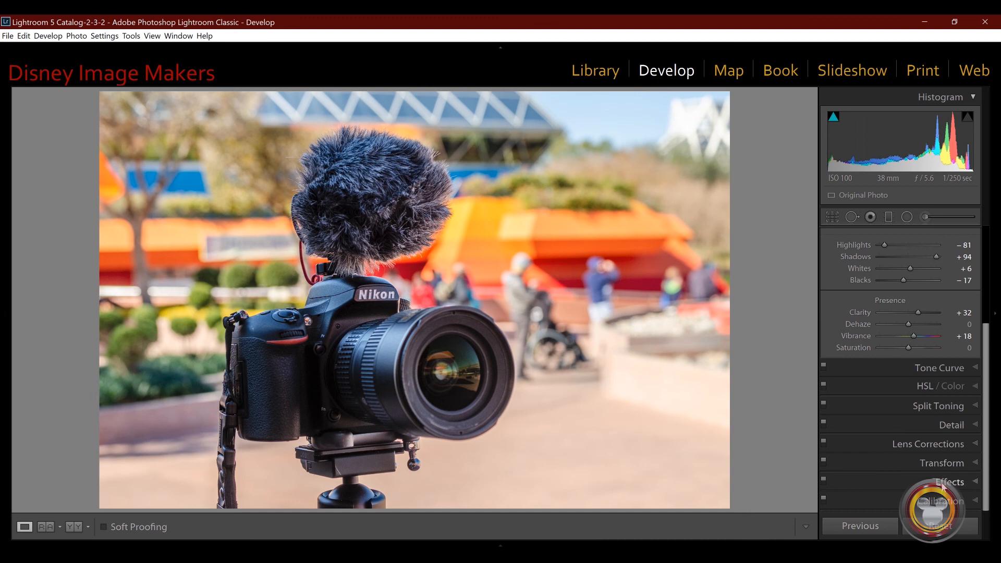
pyautogui.moveTo(987, 348); pyautogui.dragTo(996, 283)
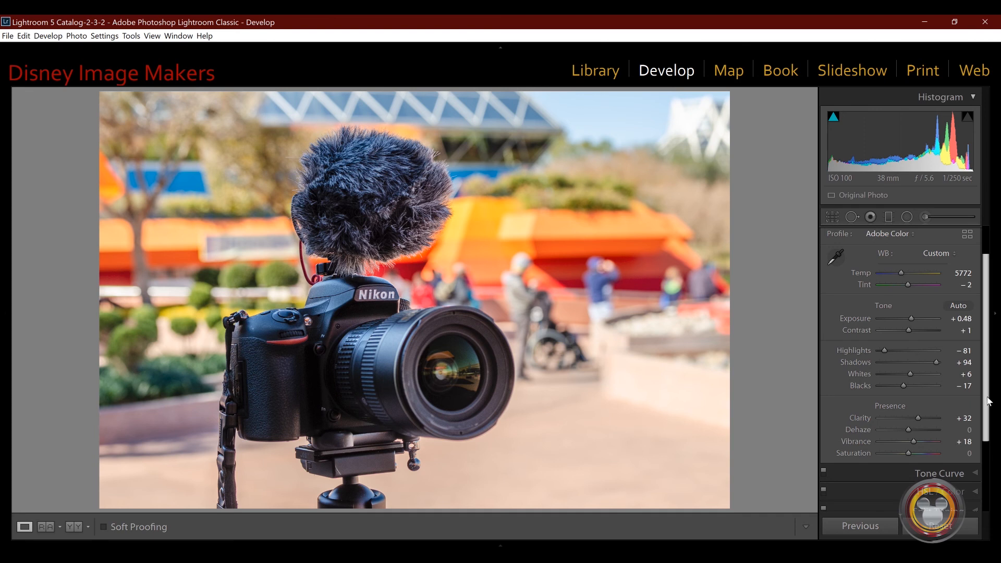
pyautogui.moveTo(987, 400); pyautogui.dragTo(973, 175)
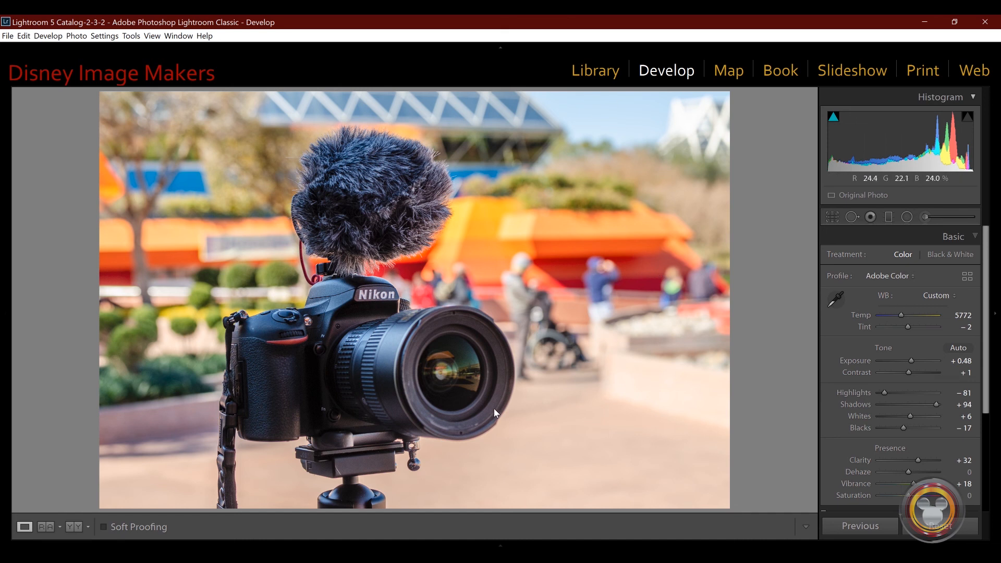
# Try cropping the photo from its upper-right corner with the aspect ratio locked and unlocked, and close the crop tool with the full frame restored
pyautogui.click(831, 216)
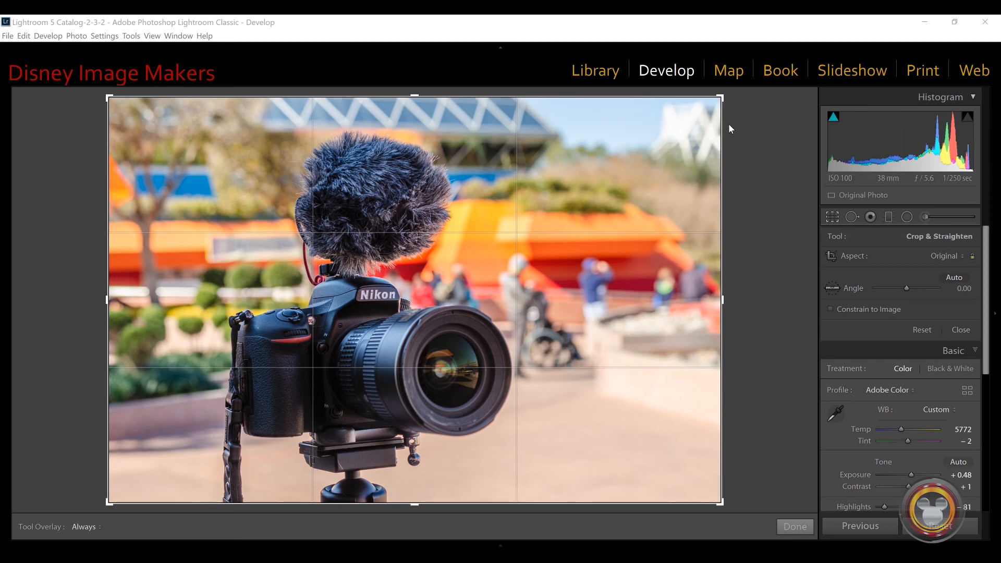
pyautogui.click(719, 96)
pyautogui.moveTo(699, 118); pyautogui.dragTo(655, 145)
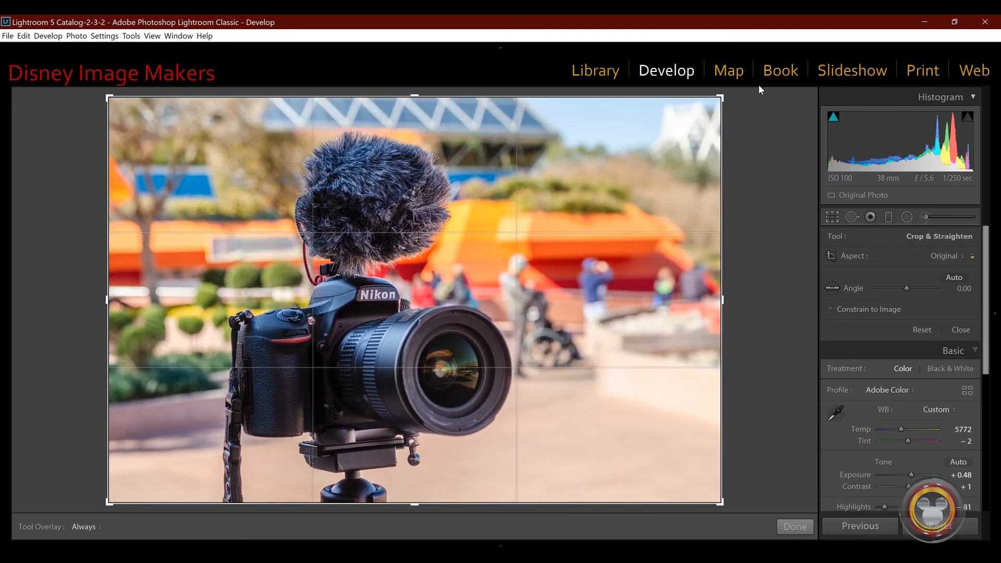
pyautogui.moveTo(721, 98); pyautogui.dragTo(664, 162)
pyautogui.click(973, 256)
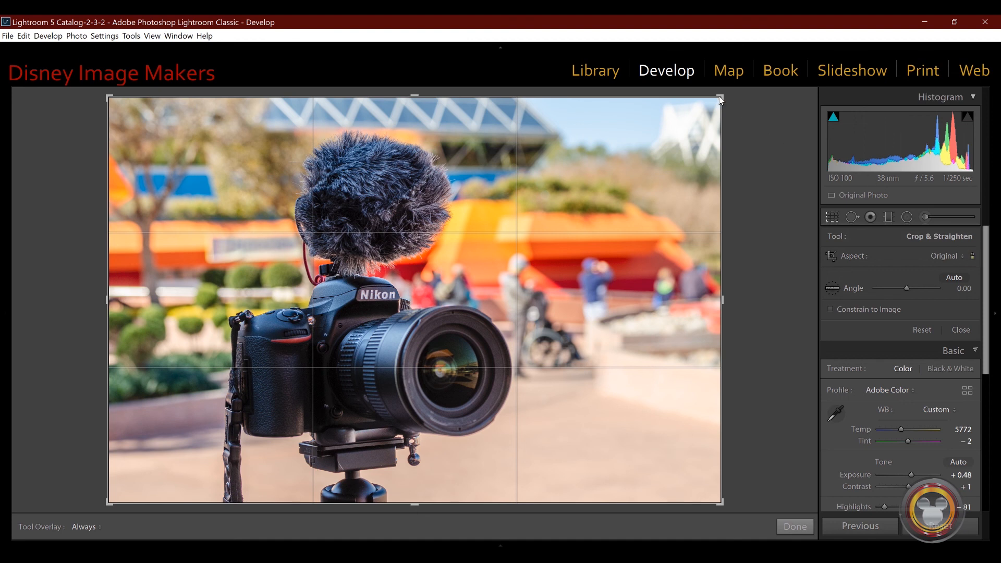
pyautogui.moveTo(719, 100); pyautogui.dragTo(667, 101)
pyautogui.moveTo(692, 155); pyautogui.dragTo(742, 90)
pyautogui.click(958, 330)
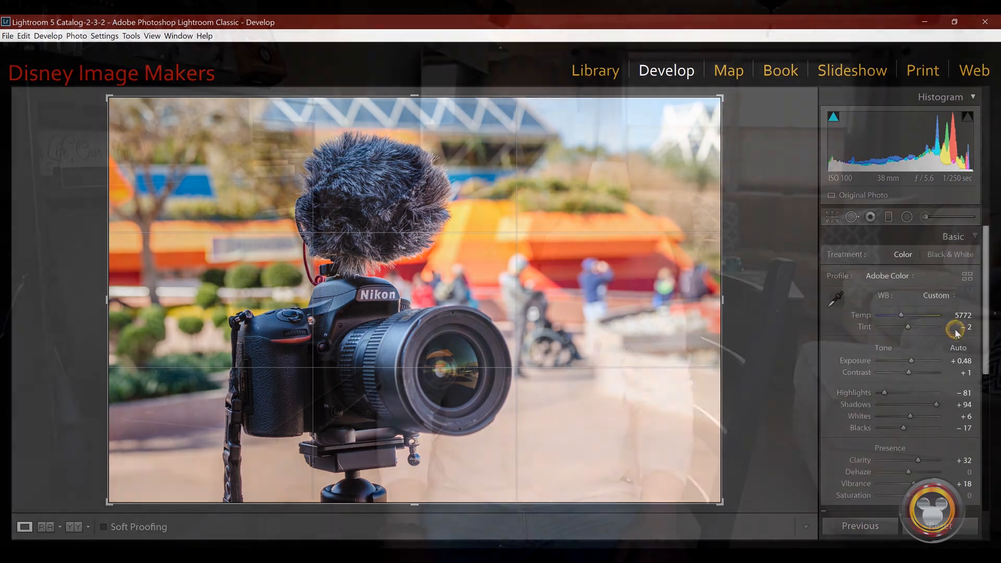